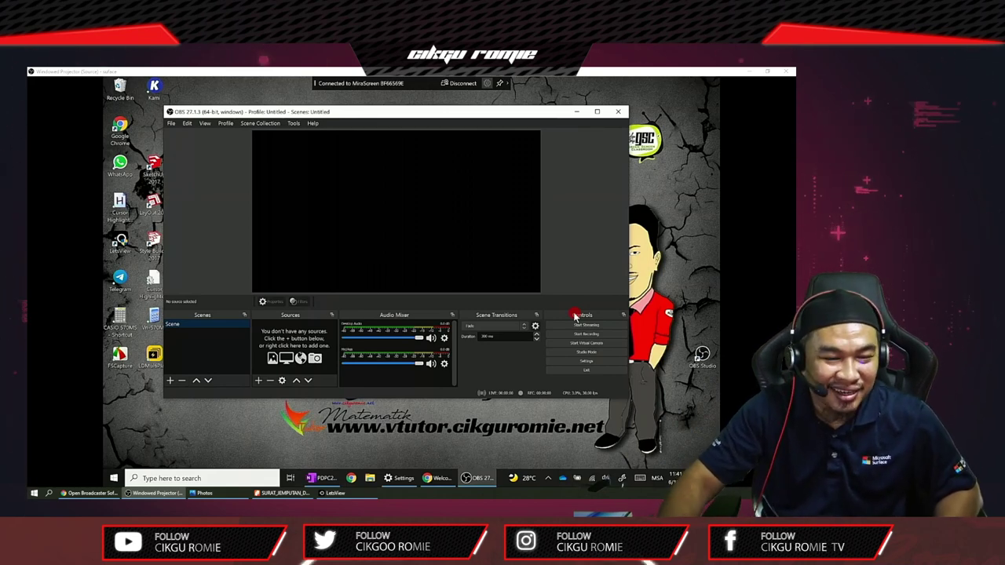
- Set the Windows display scaling for text, apps and other items to 225% and minimize the display settings
right_click(663, 181)
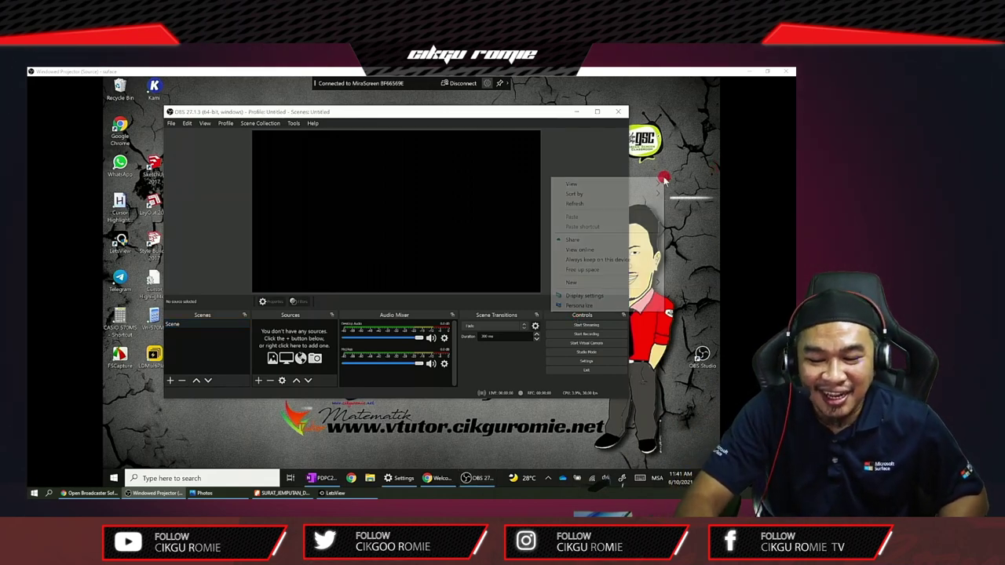
click(607, 296)
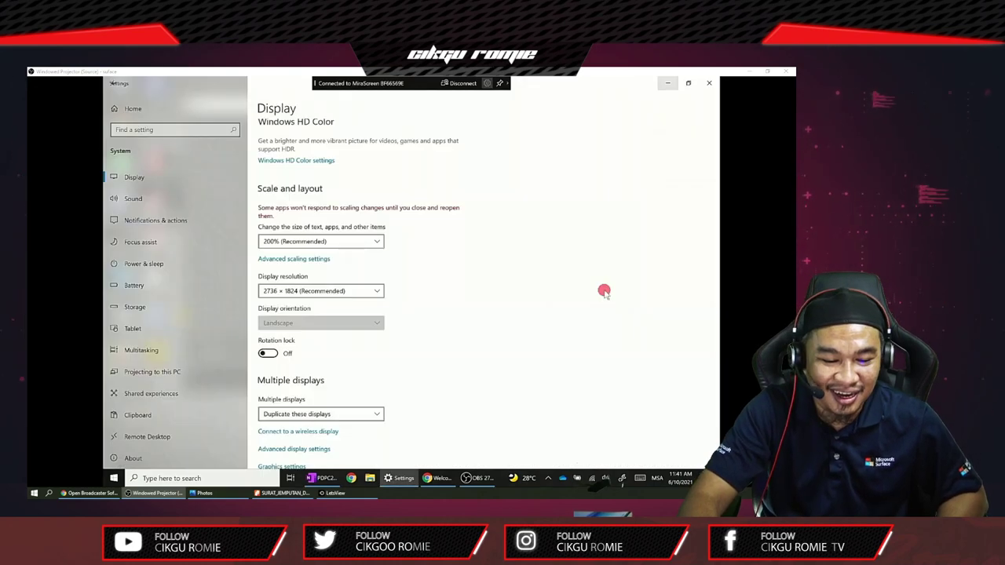
scroll(345, 330, down, 3)
scroll(346, 330, down, 1)
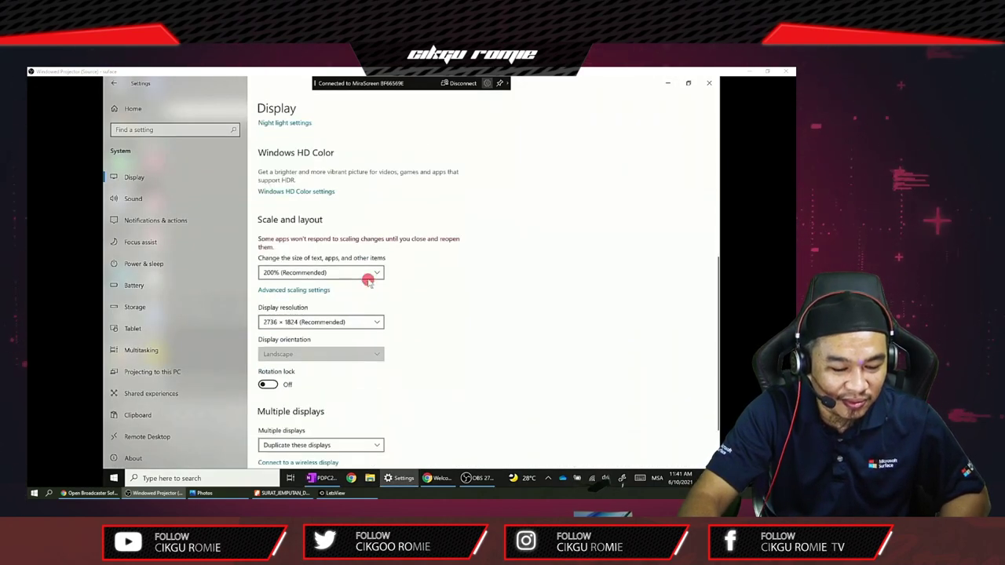
click(365, 273)
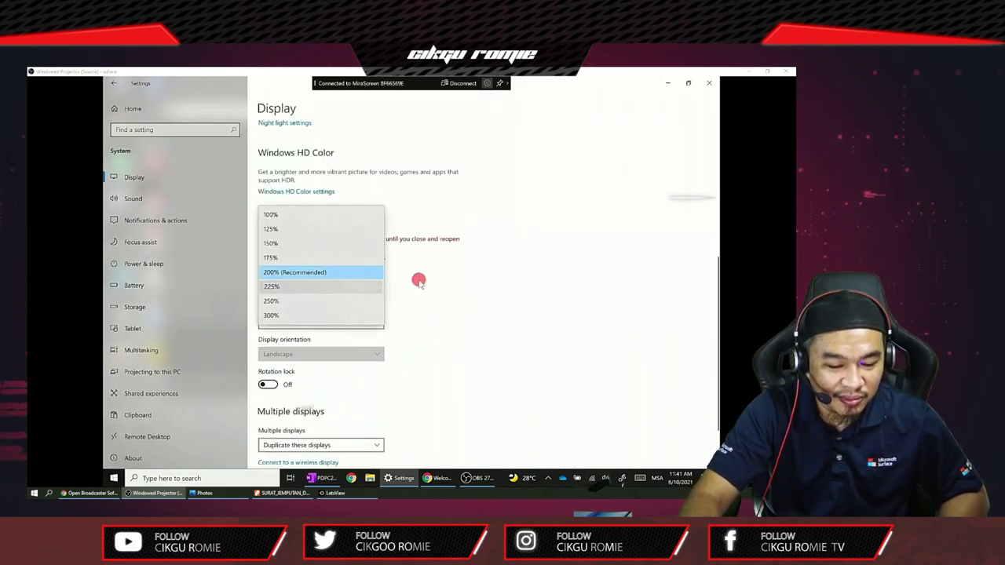
click(322, 286)
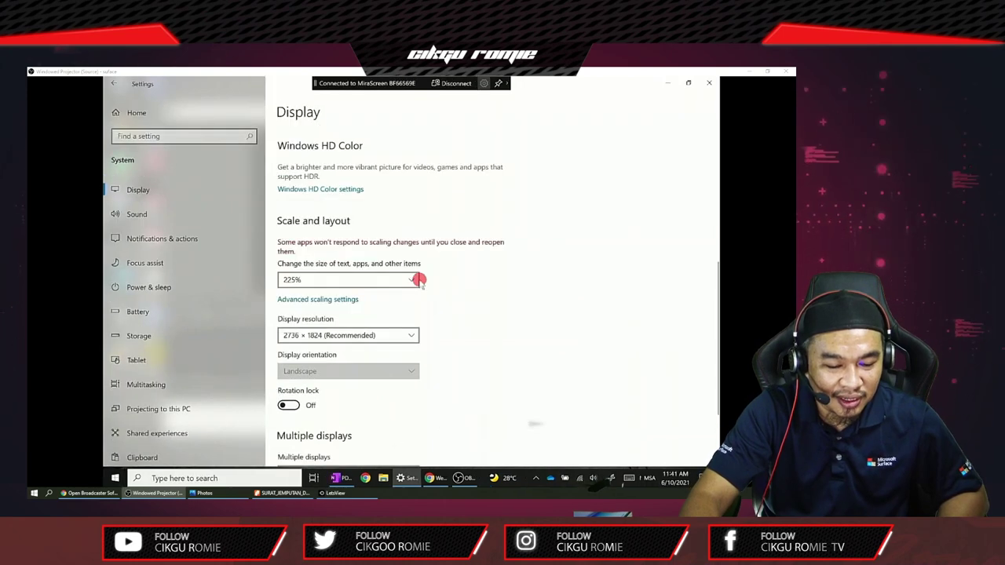
click(666, 83)
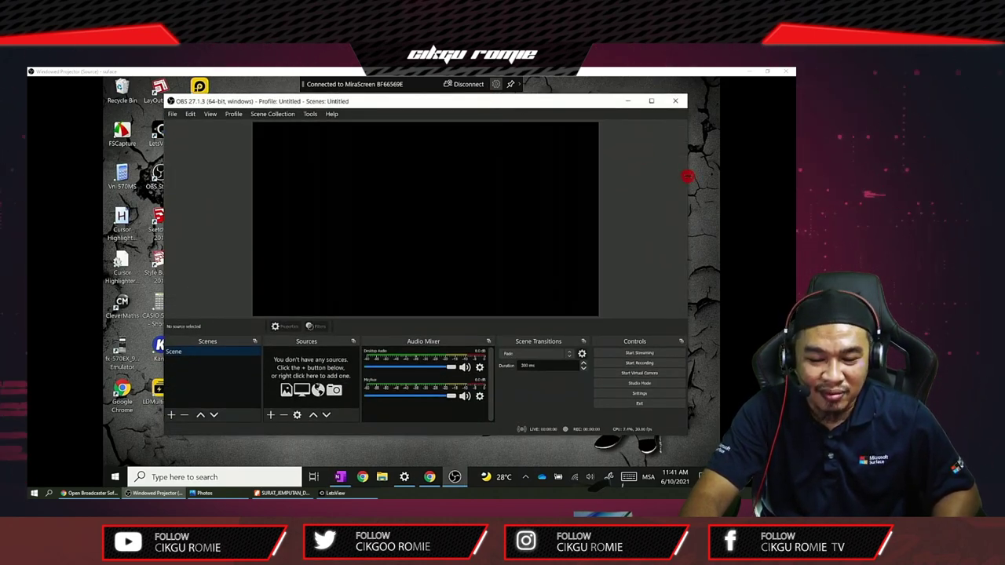
- Narrow the OBS window and reposition it slightly on the desktop
drag(688, 176, 635, 176)
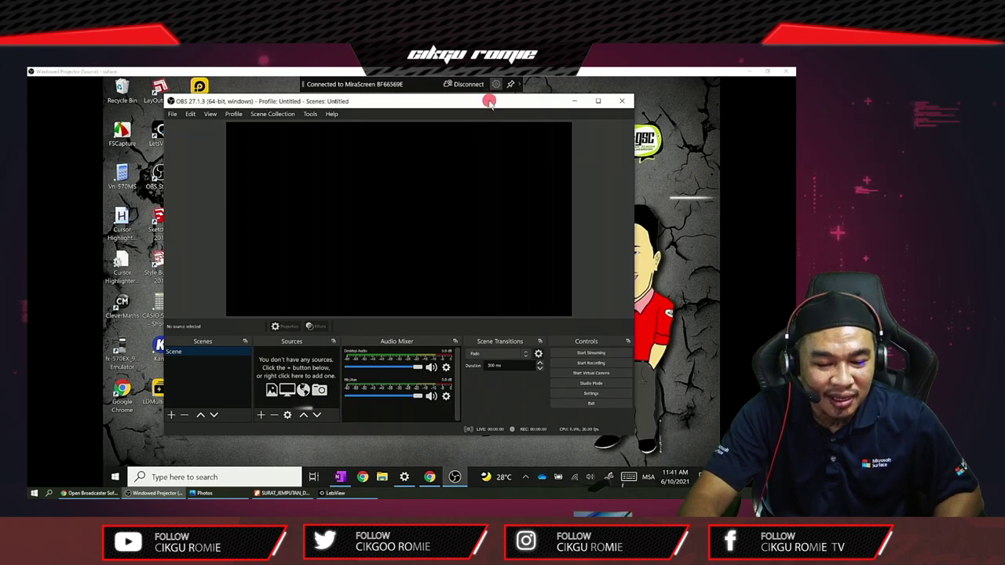
mouse_move(488, 102)
mouse_down()
mouse_move(541, 106)
mouse_move(486, 112)
mouse_up()
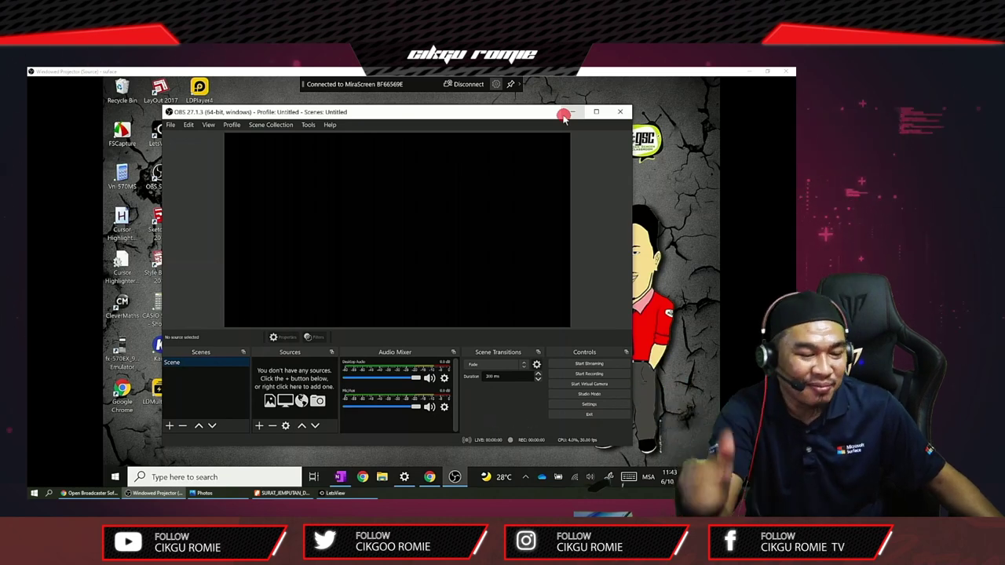
click(167, 125)
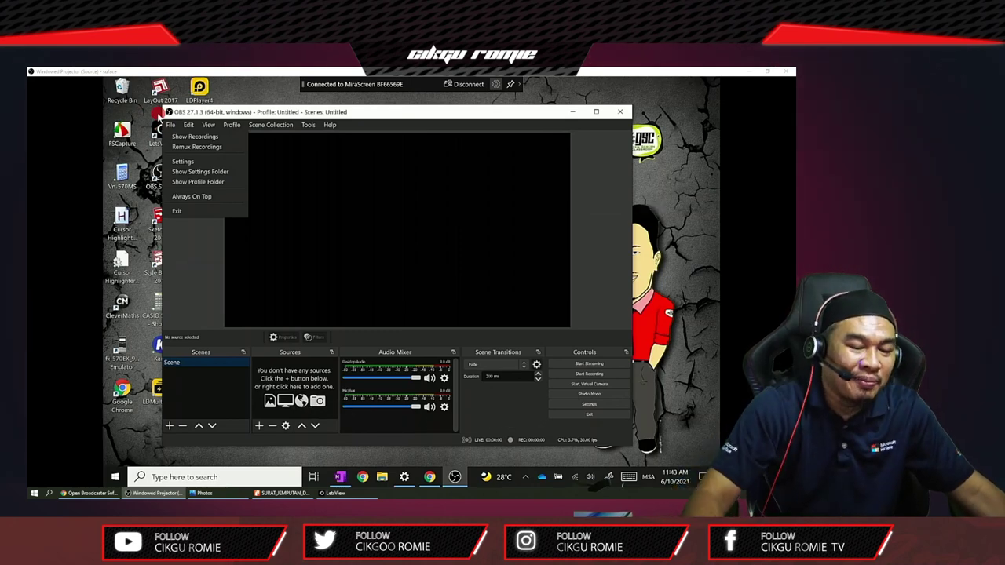
click(377, 112)
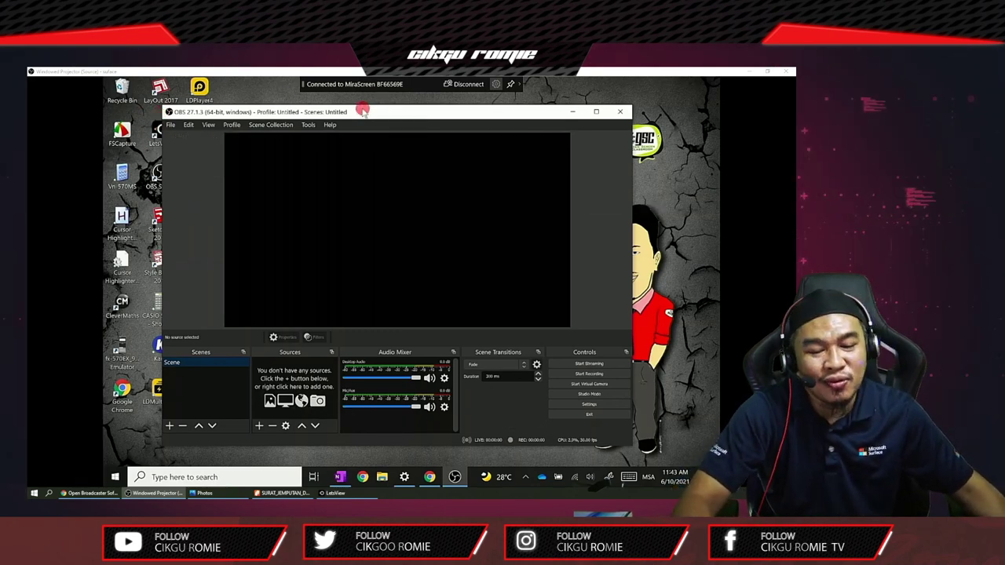
mouse_move(397, 112)
mouse_down()
mouse_move(346, 100)
mouse_move(388, 106)
mouse_up()
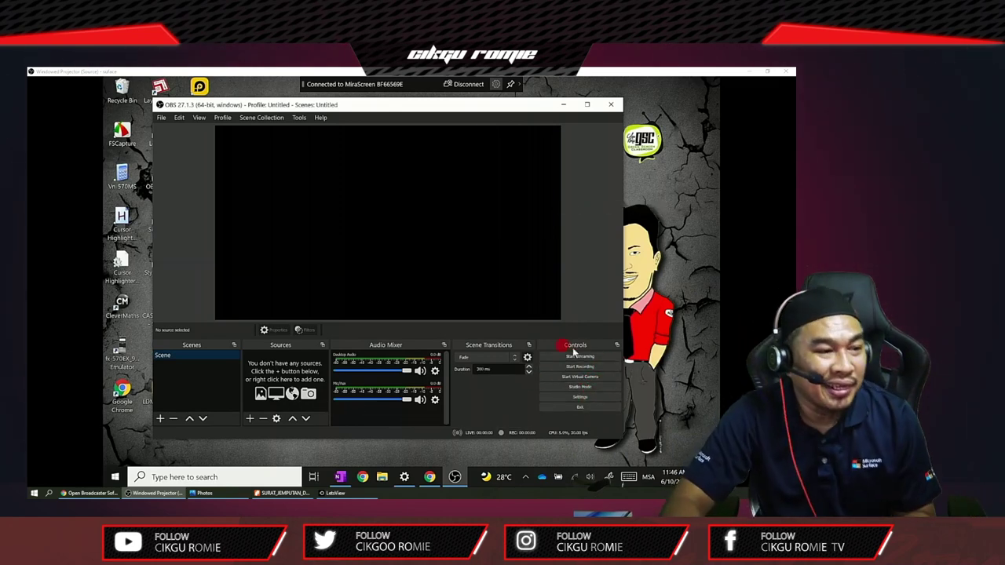
- Create a folder named "rakaman OBS" on the SDXC (D:) drive and set it as the recording path in the output settings
click(585, 398)
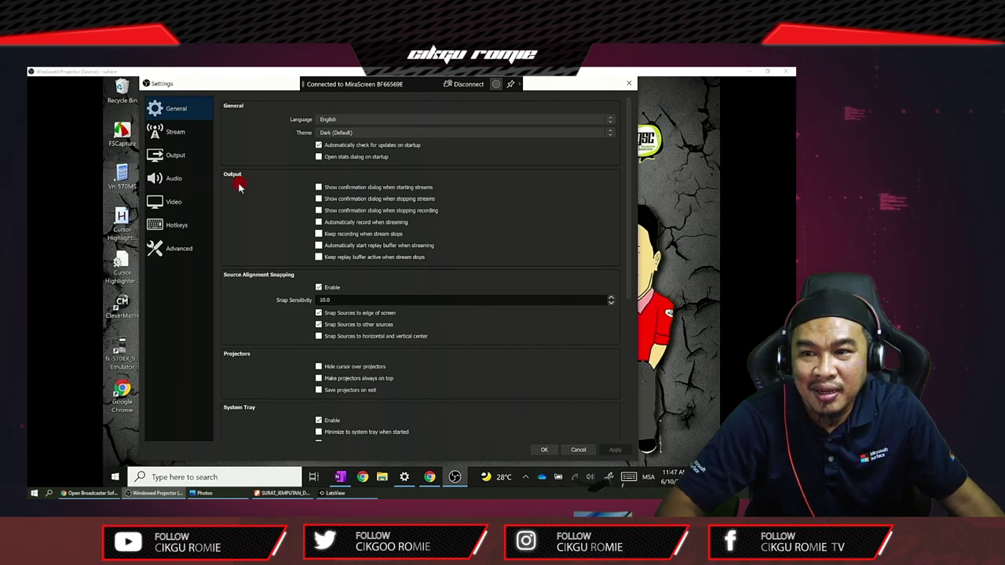
click(176, 156)
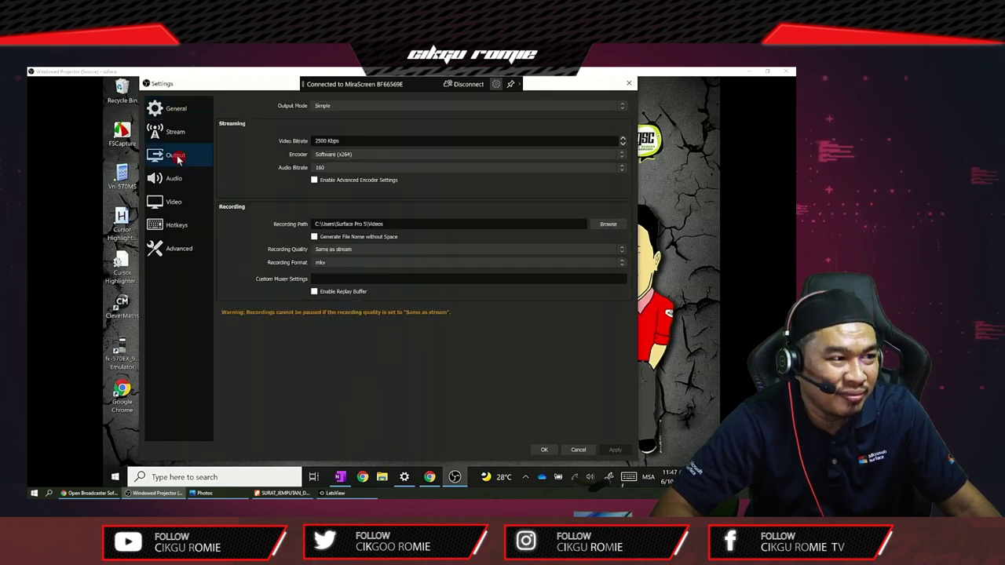
click(363, 107)
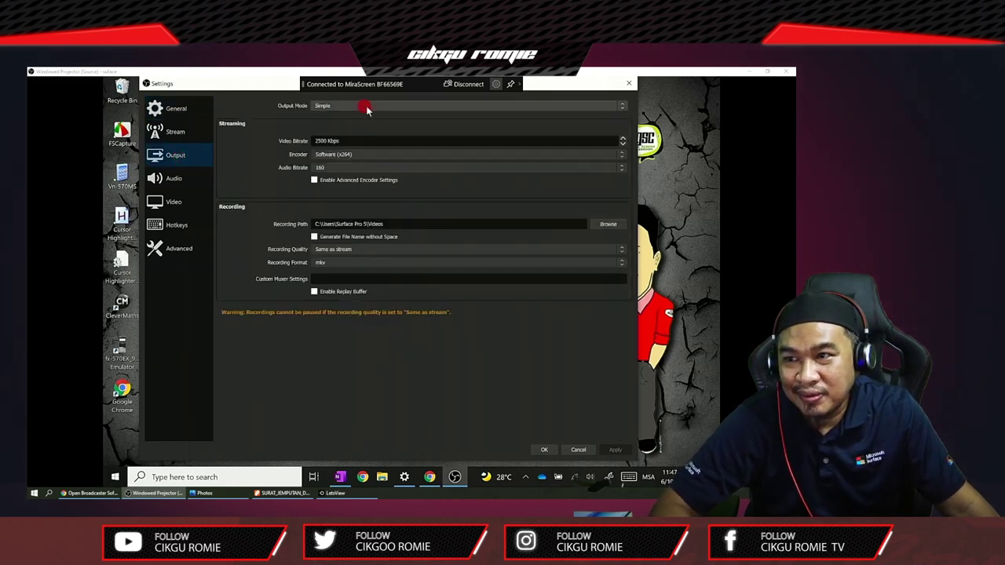
click(376, 141)
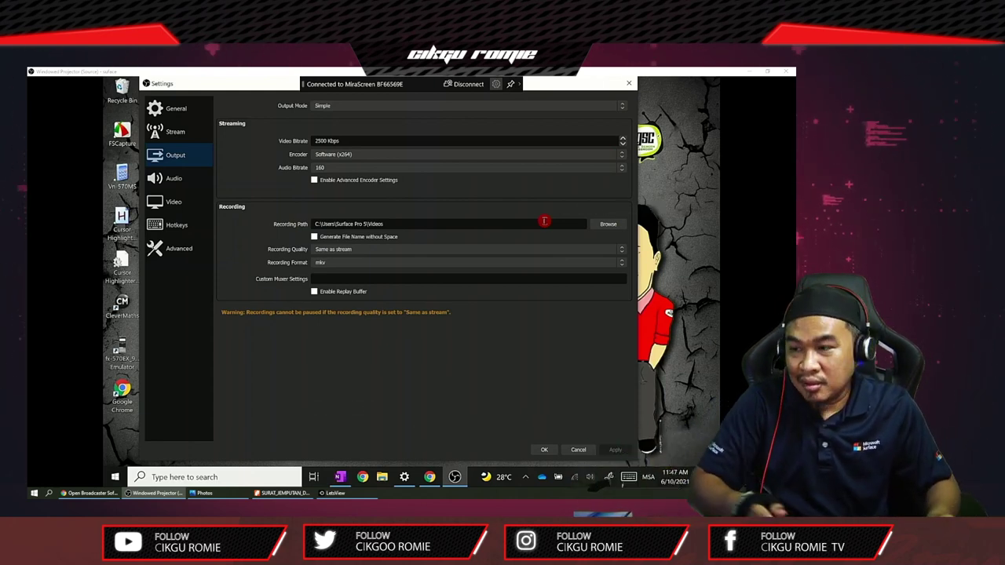
click(614, 224)
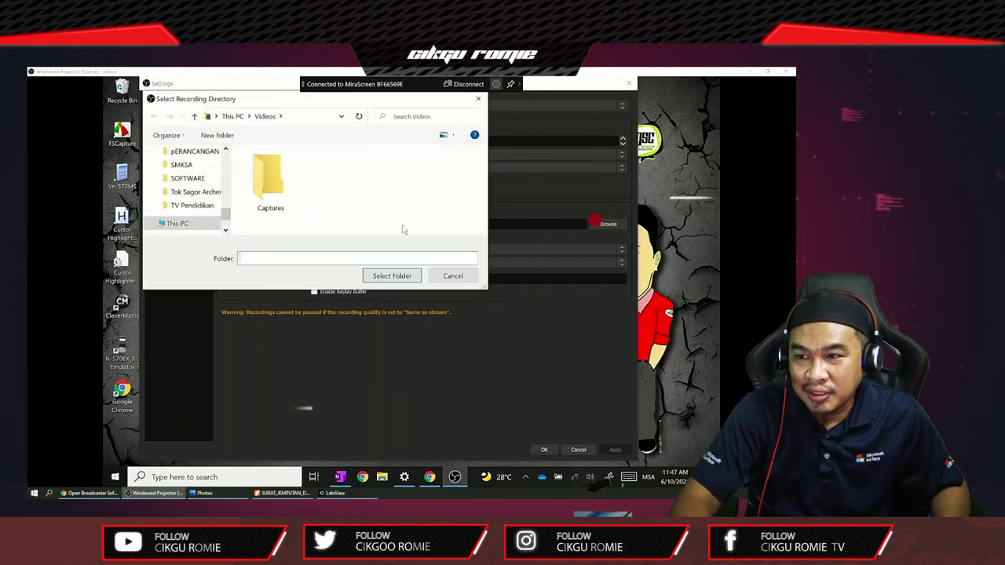
click(186, 223)
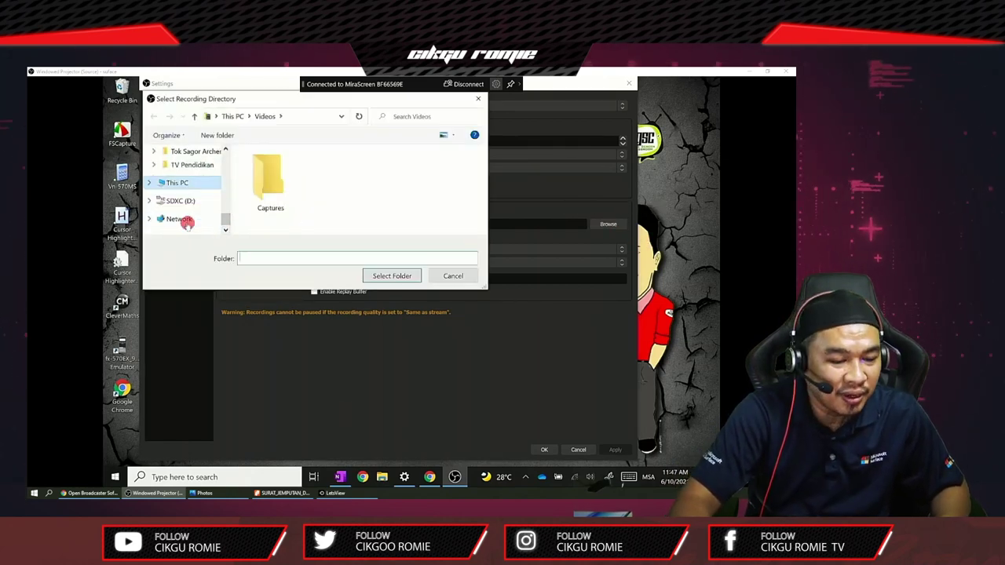
click(182, 201)
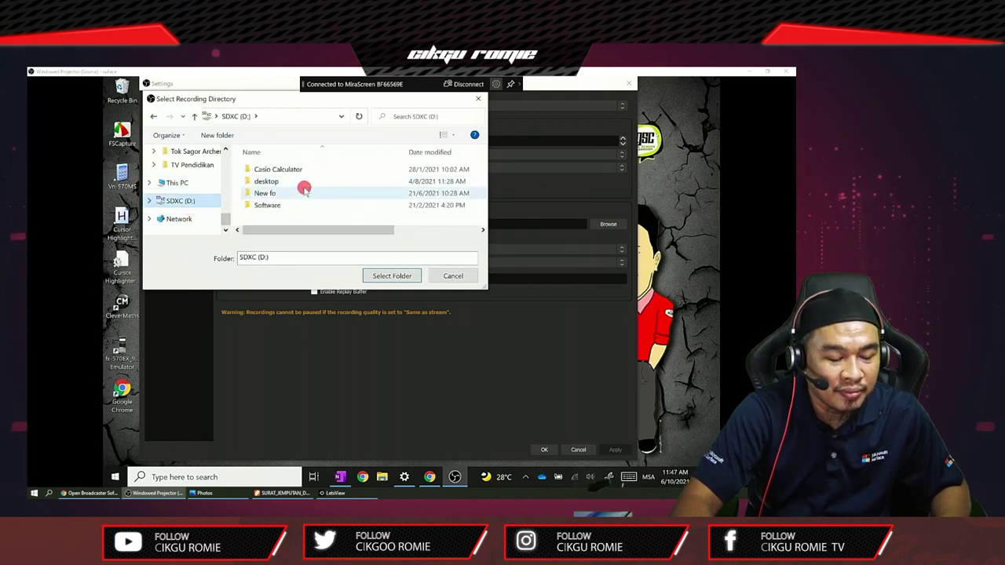
click(232, 136)
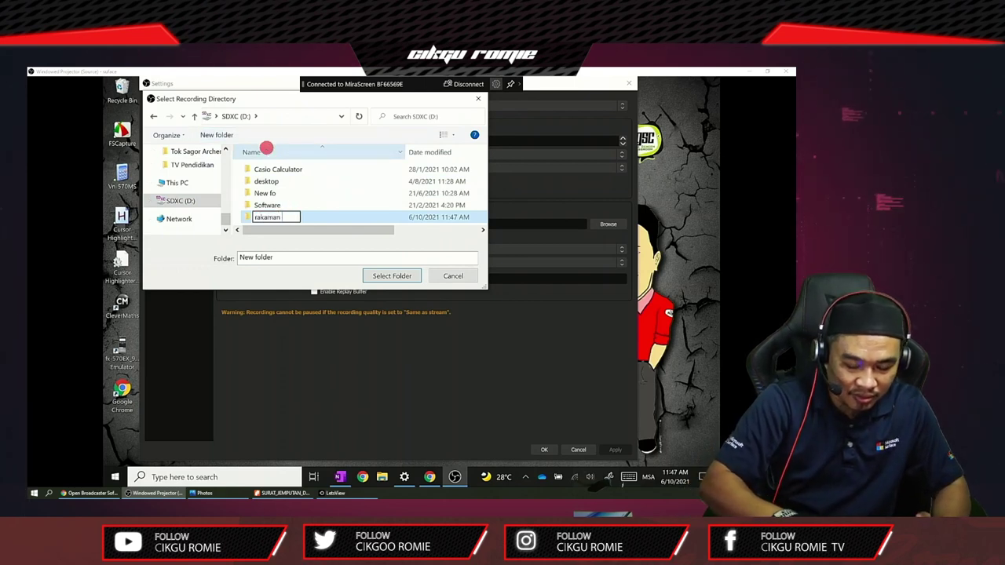
text(rakaman OBS)
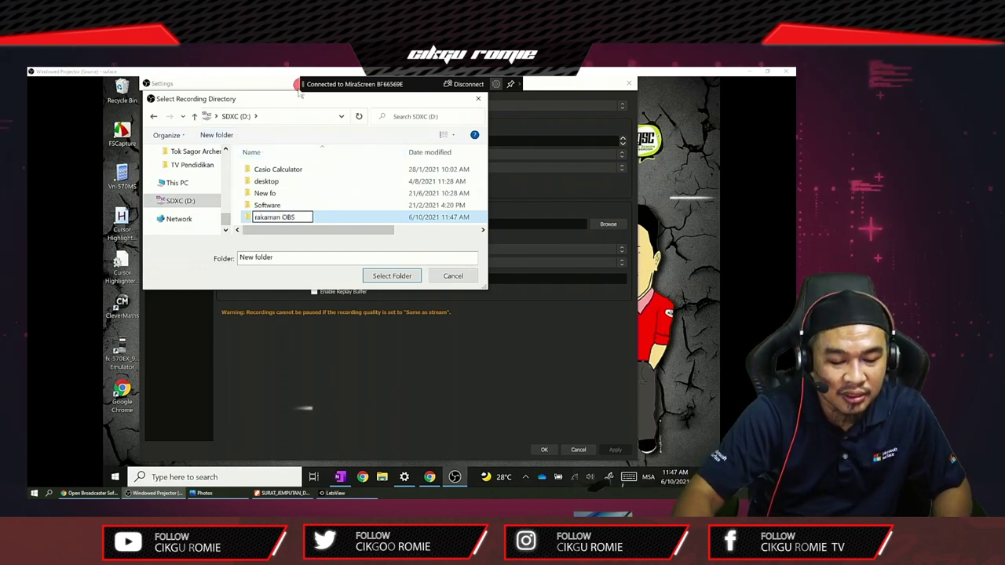
key(Return)
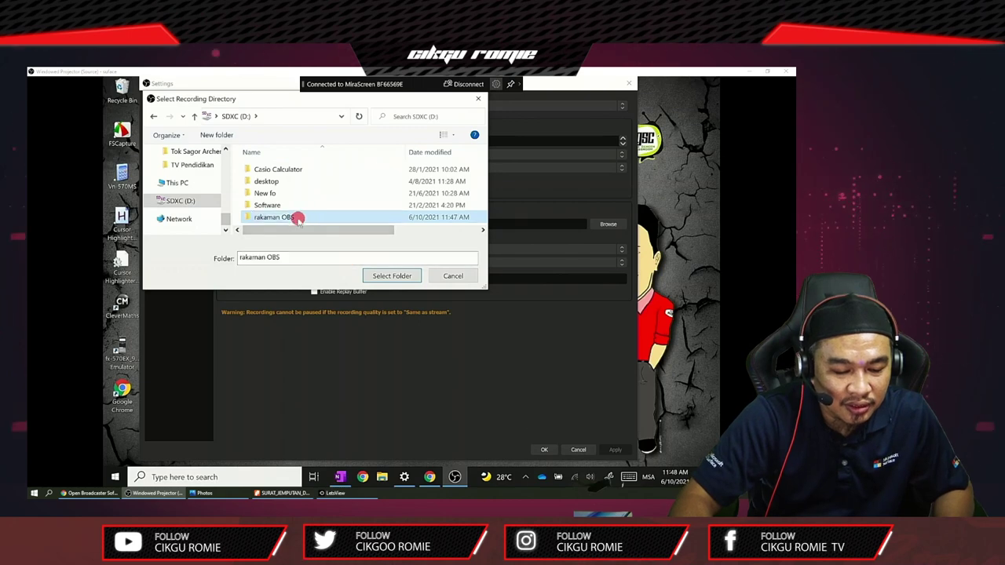
double_click(299, 220)
click(395, 274)
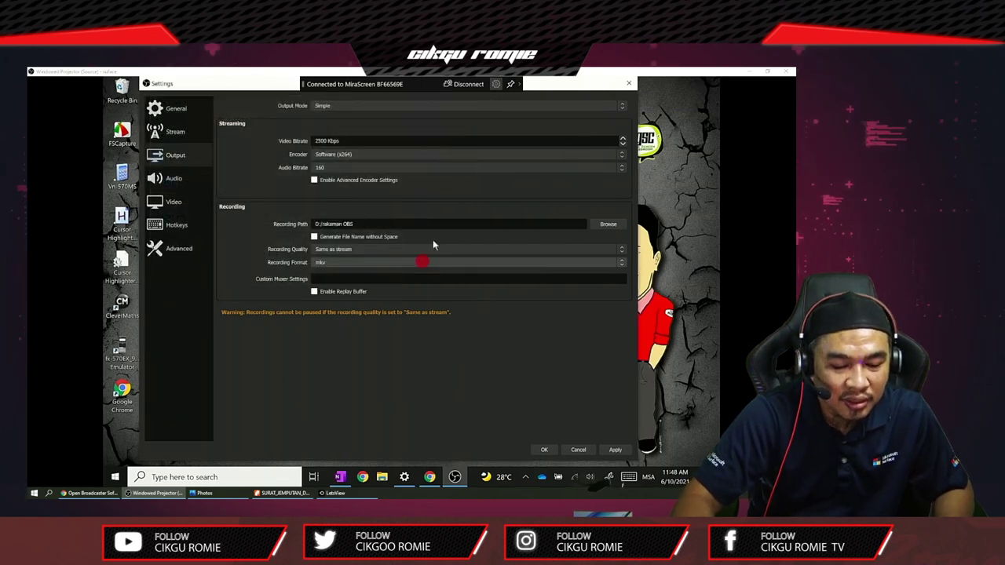
- Set the recording quality to High Quality, Medium File Size and the recording format to mp4
click(341, 250)
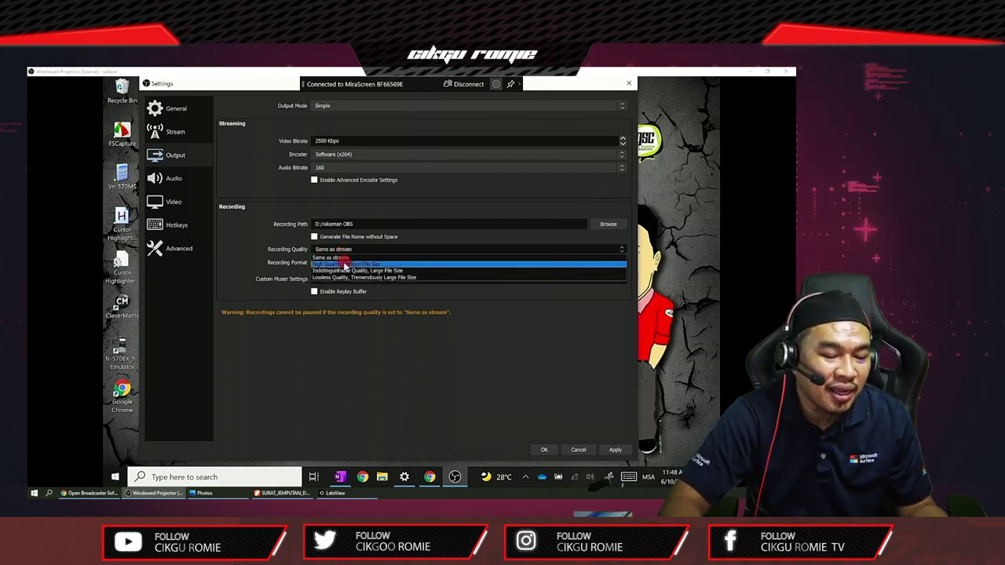
click(344, 265)
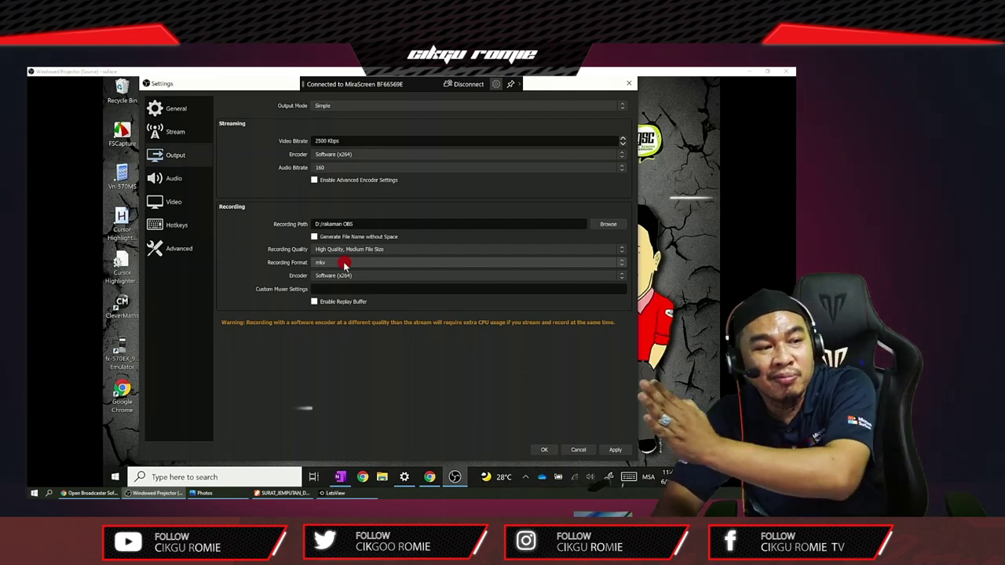
click(349, 263)
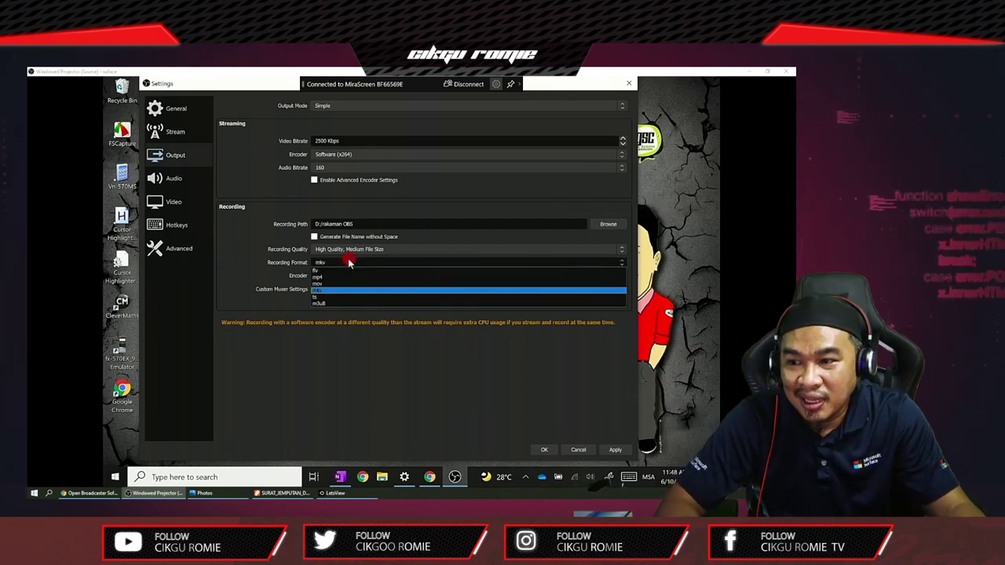
click(346, 277)
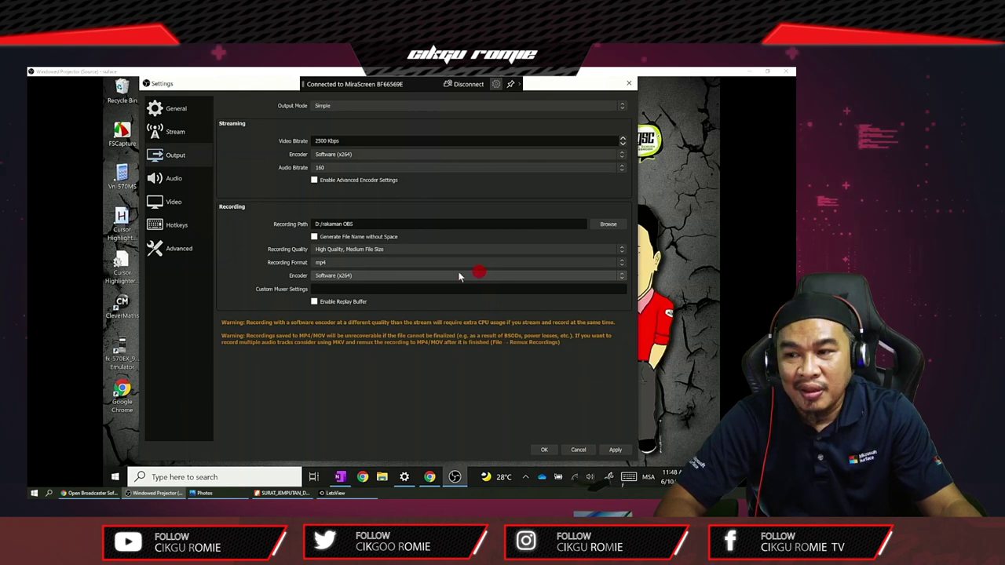
- Try Hardware (QSV) as the recording encoder, then choose Software (x264 low CPU usage preset, increases file size) and apply the output settings
click(323, 279)
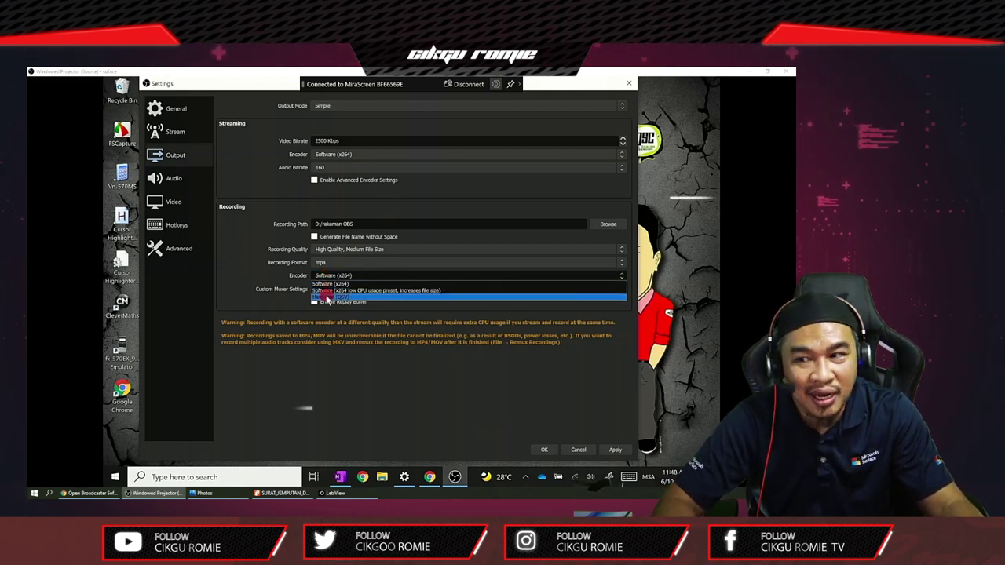
click(328, 298)
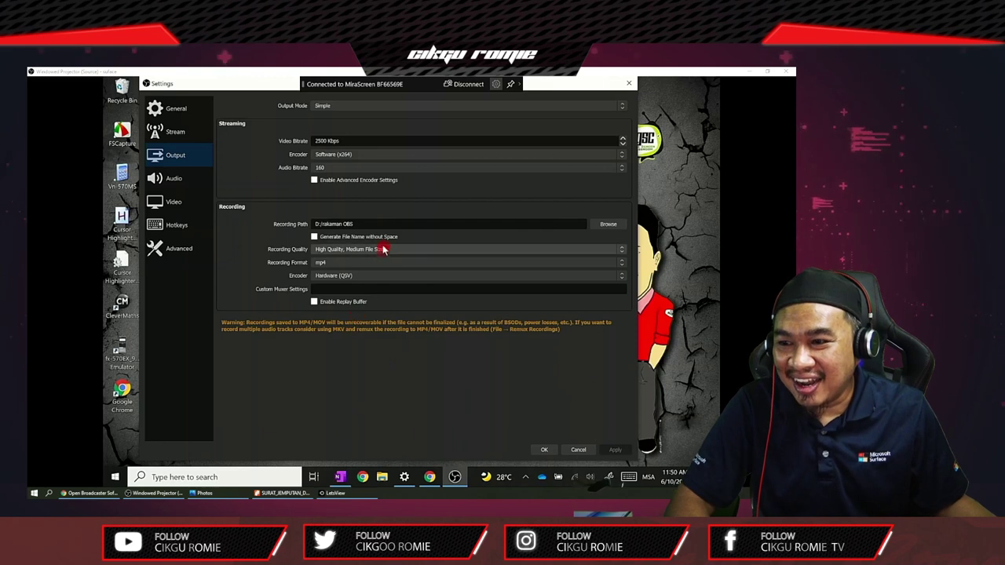
click(366, 276)
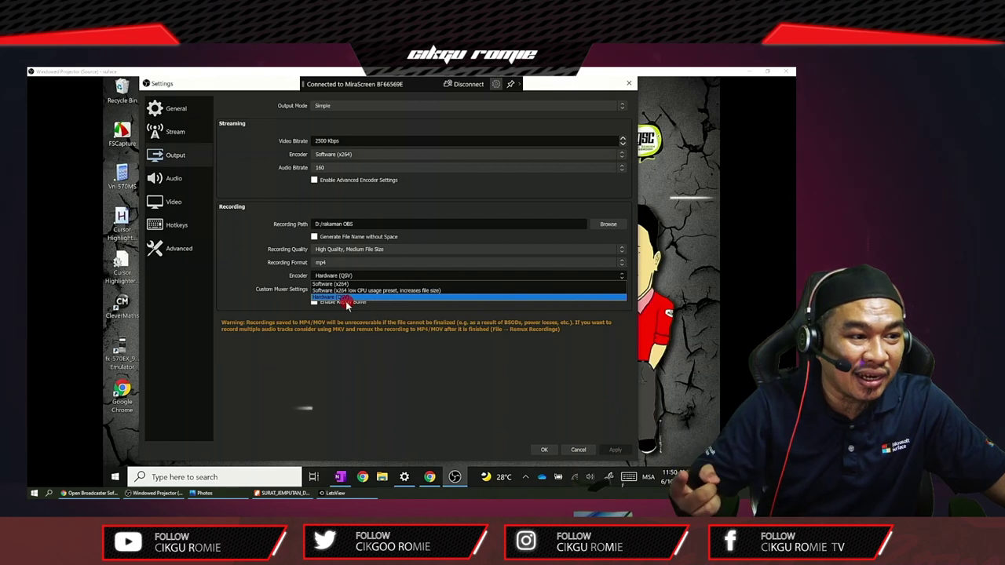
click(375, 292)
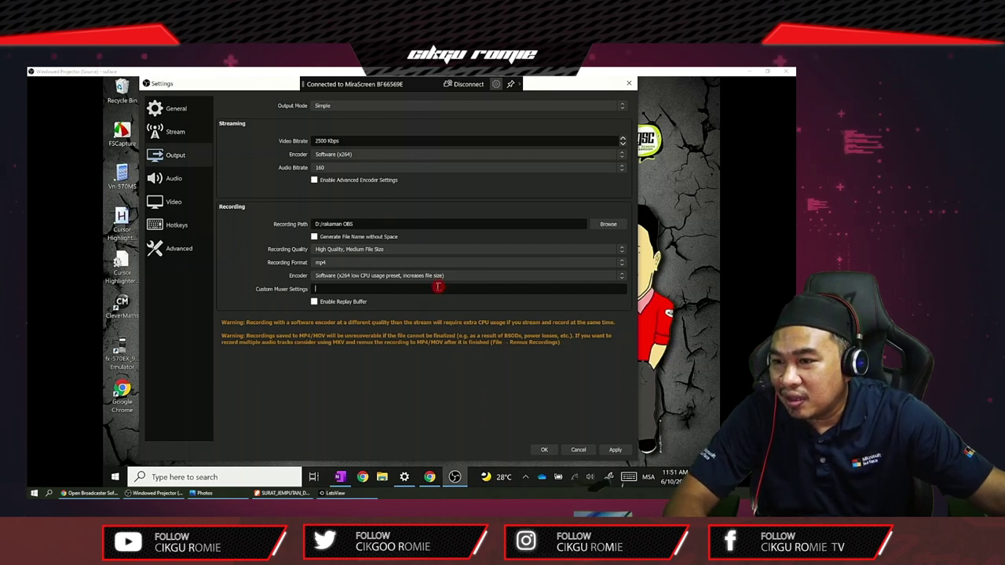
click(619, 450)
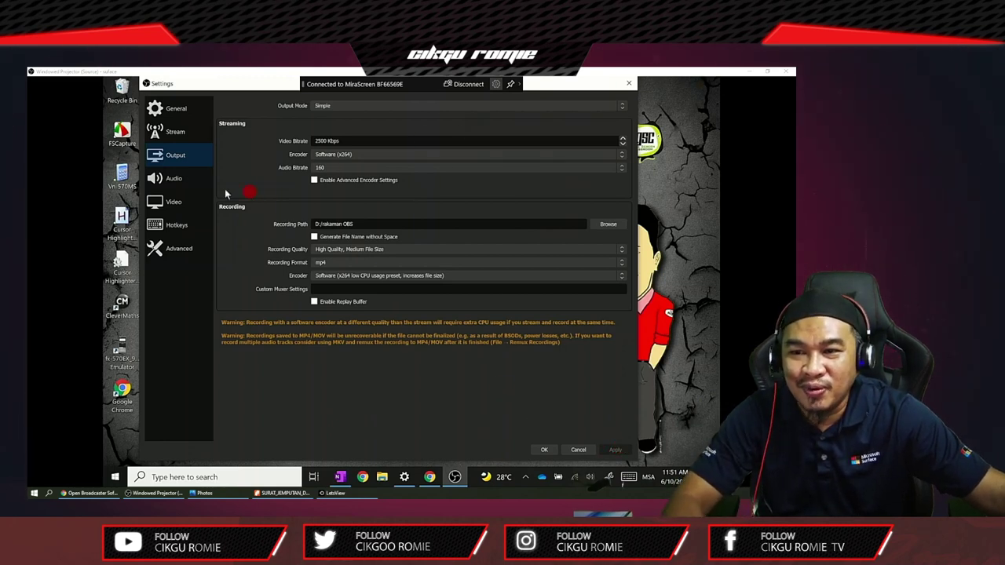
- In the audio settings, set the Desktop Audio device to Speakers (Realtek High Definition Audio(SST))
click(174, 180)
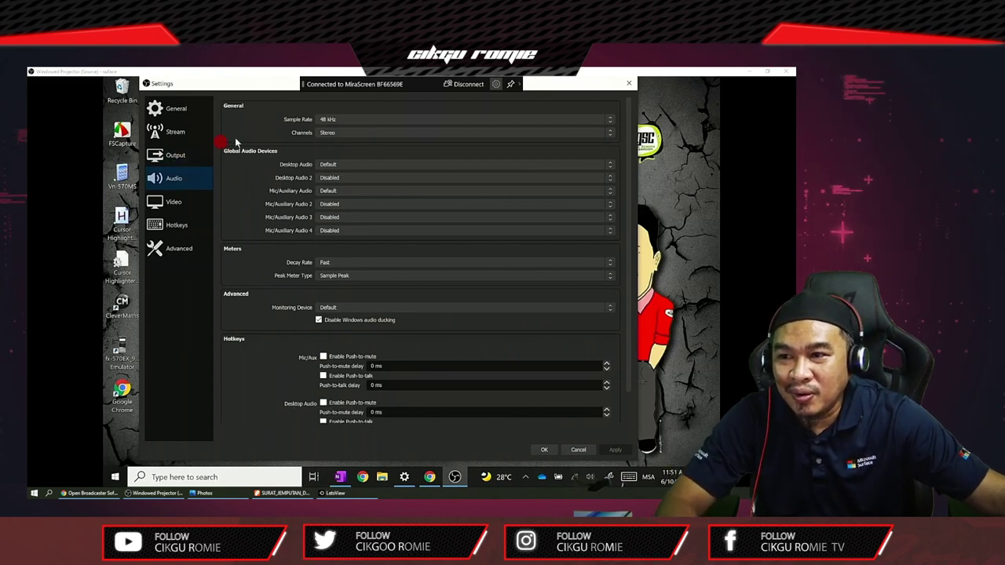
click(334, 165)
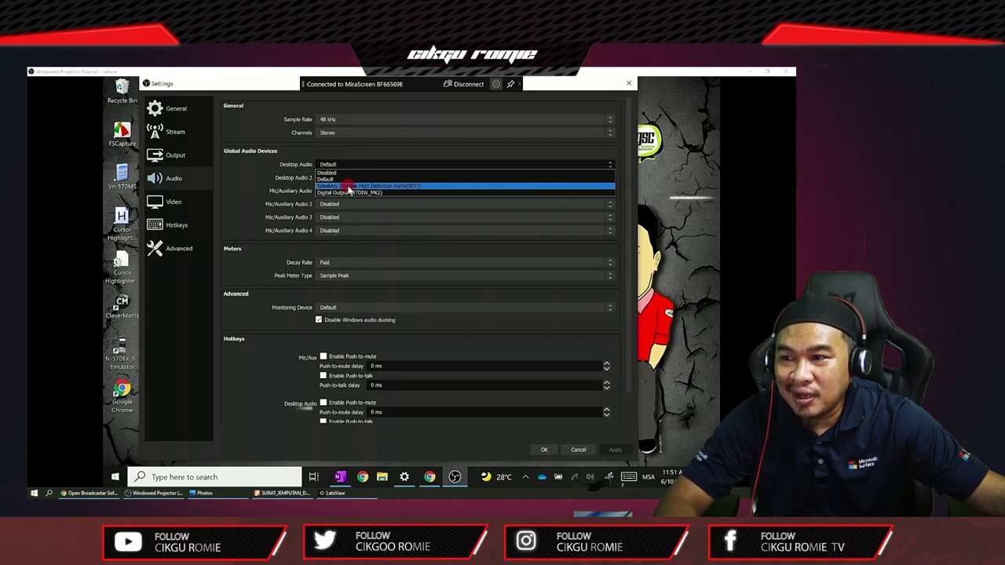
click(349, 187)
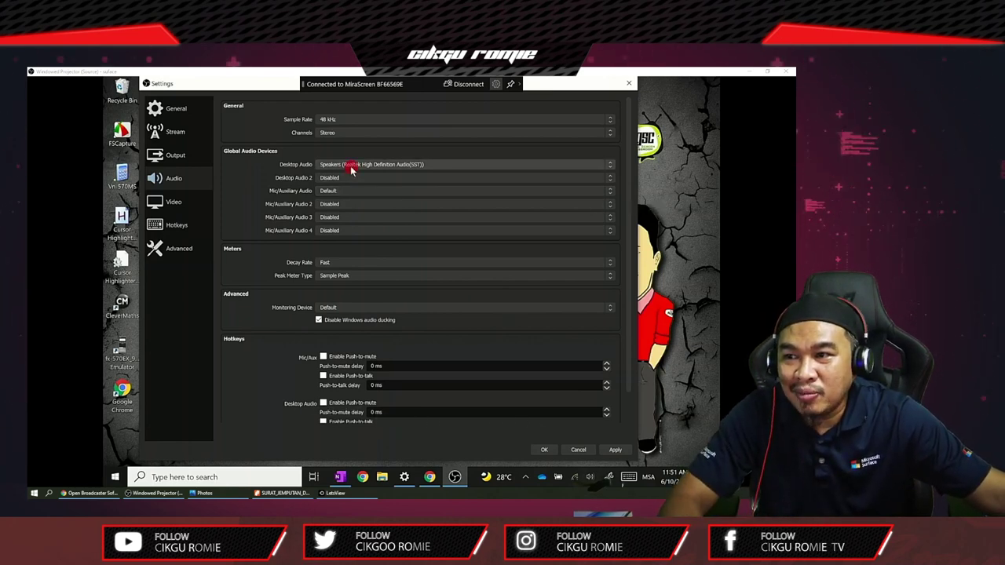
click(352, 166)
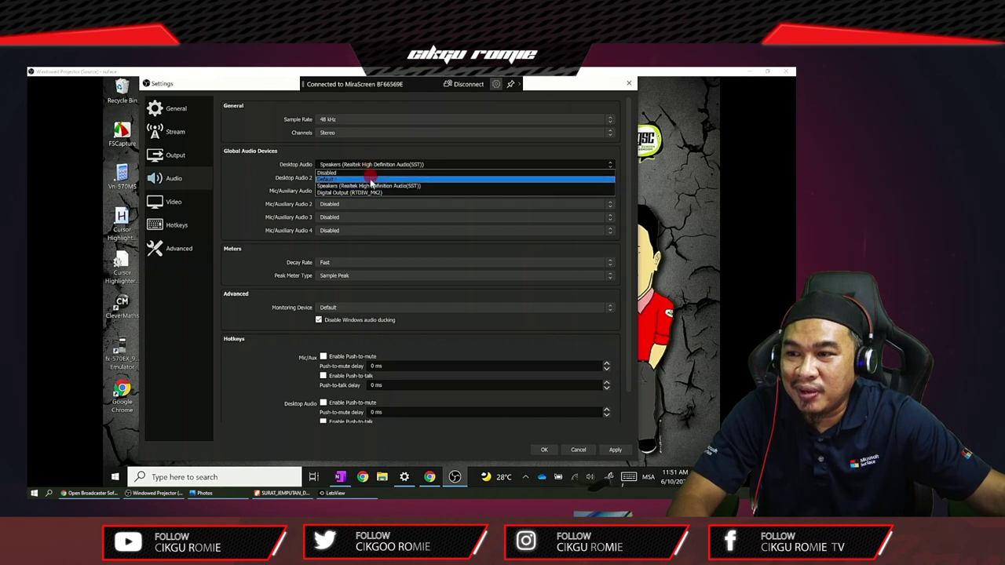
click(372, 183)
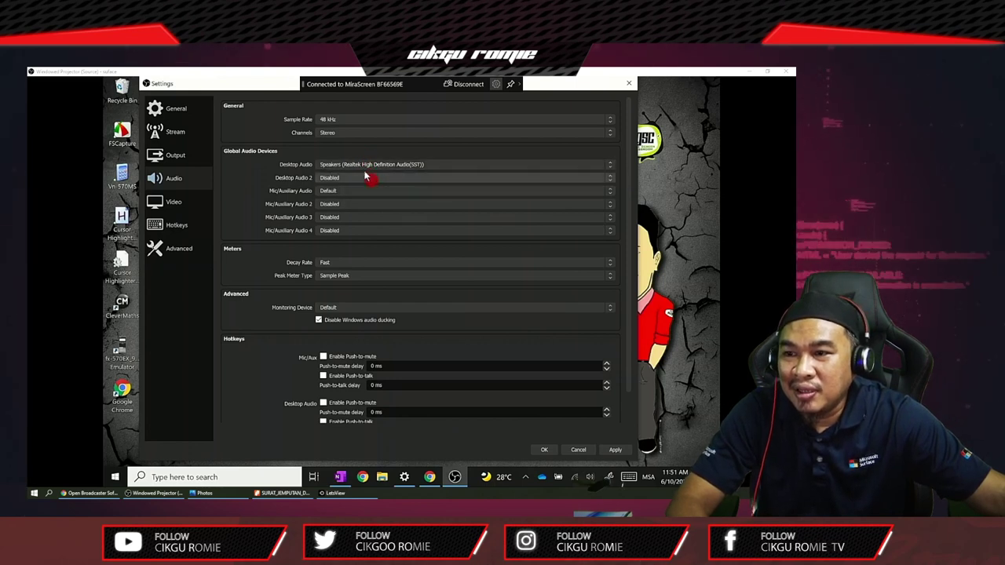
- Set Mic/Auxiliary Audio to Microphone Array (Realtek High Definition Audio(SST)), then apply and close the settings
click(329, 191)
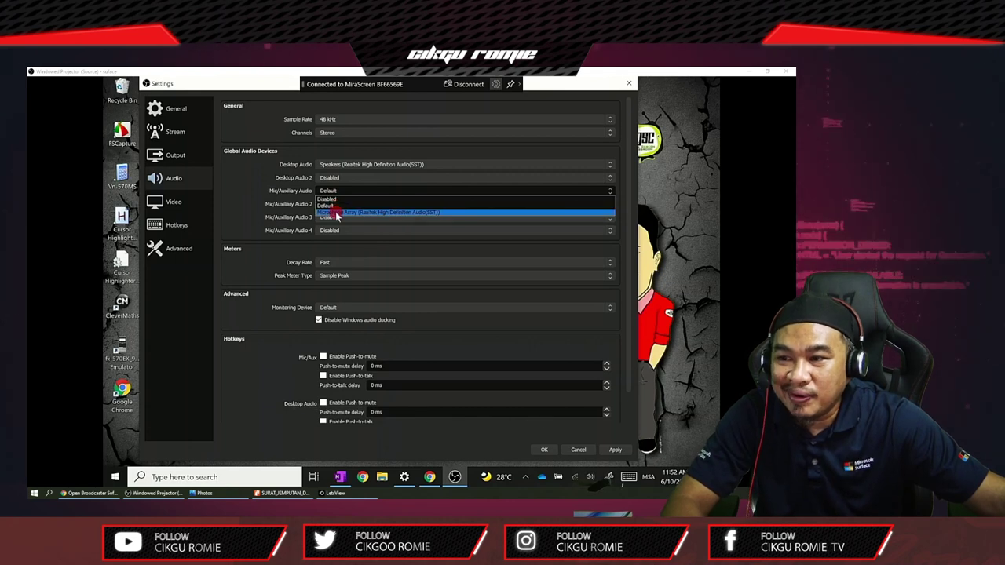
click(336, 213)
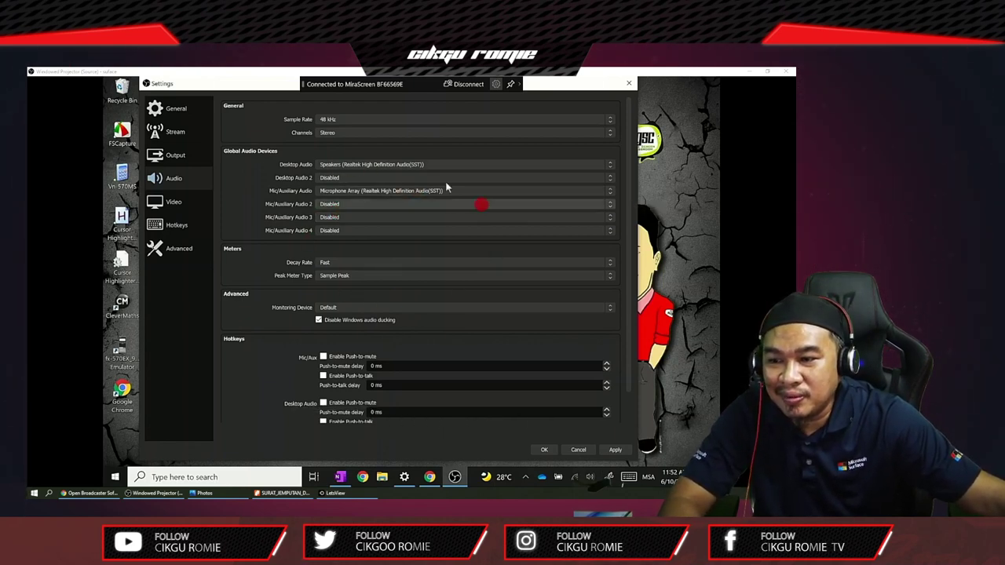
scroll(503, 318, down, 1)
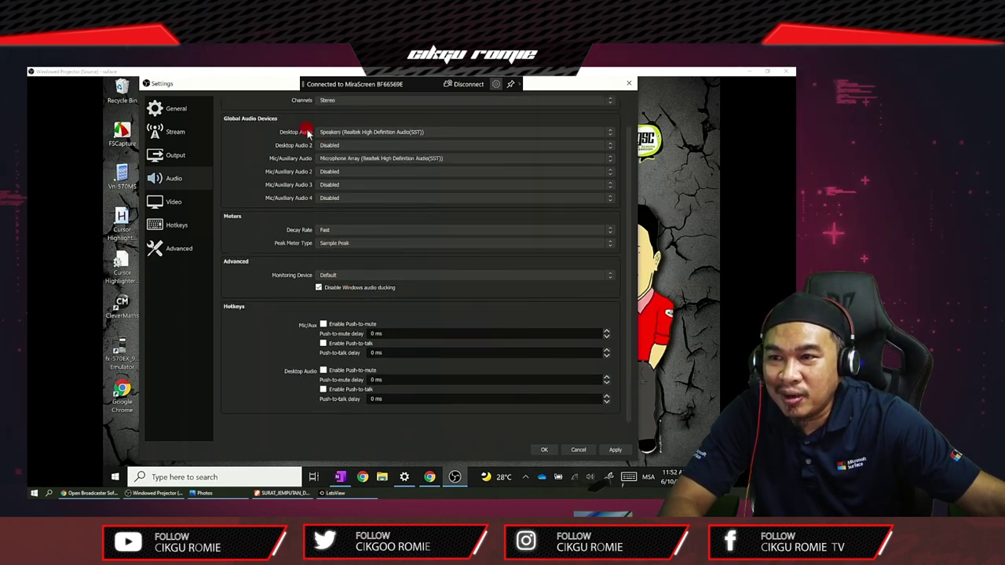
scroll(307, 129, up, 1)
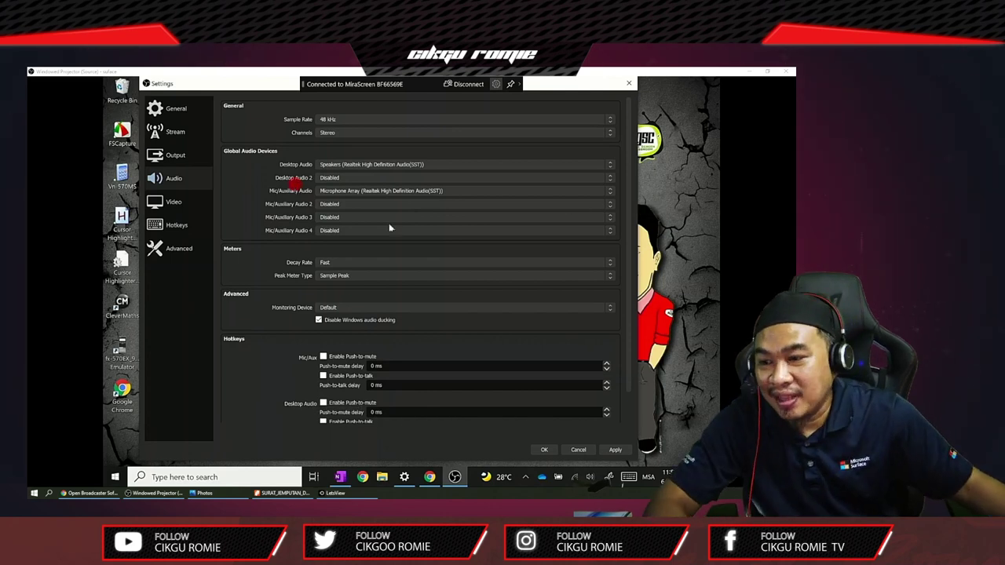
scroll(478, 309, down, 1)
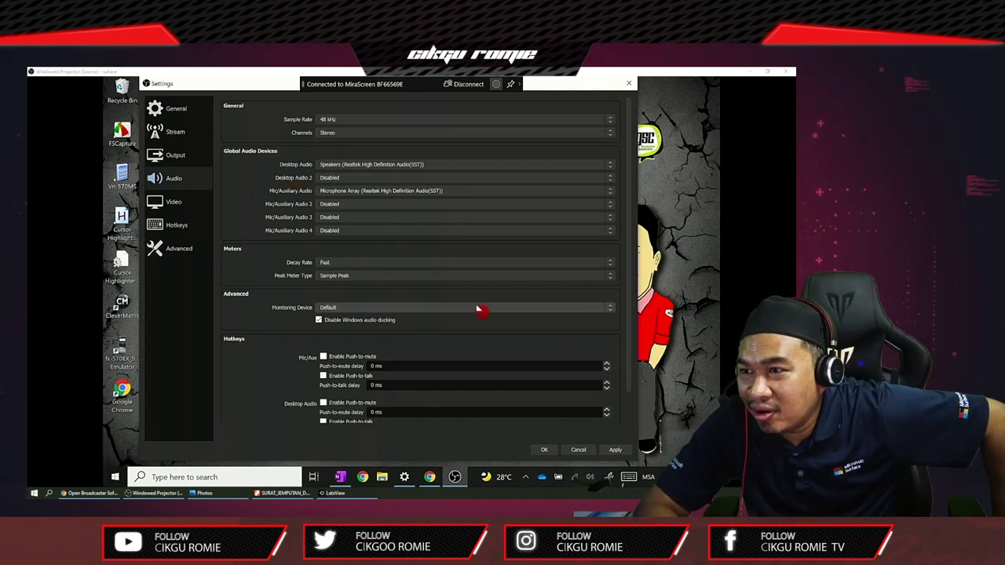
click(617, 449)
click(549, 451)
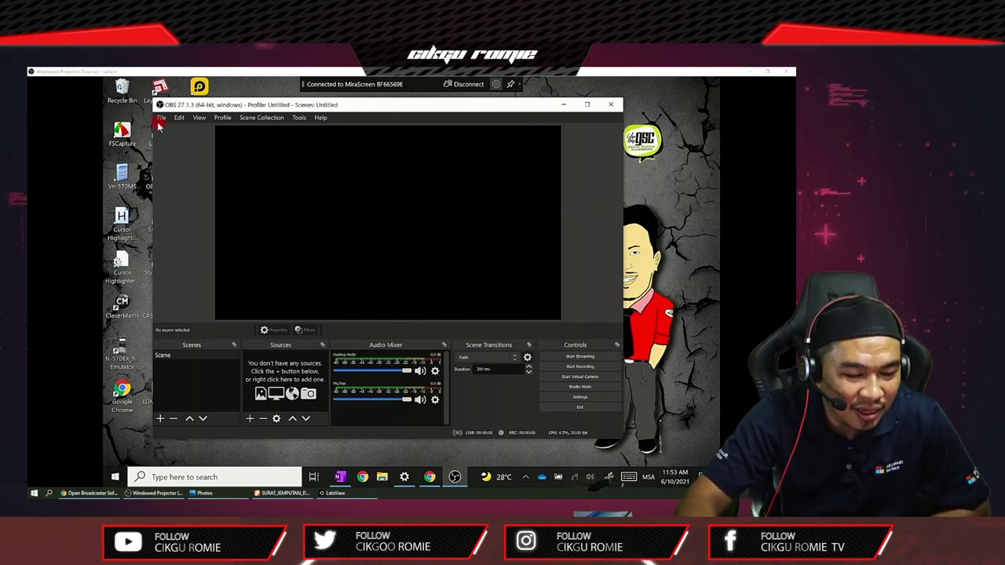
- Reopen the audio settings, set Mic/Auxiliary Audio to Default and save the change
click(161, 117)
click(205, 150)
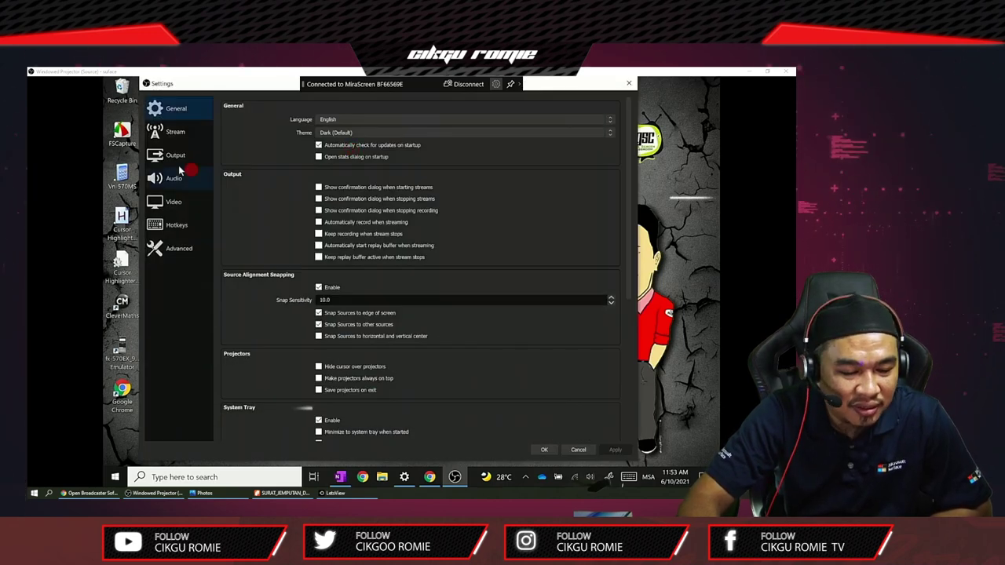
click(176, 180)
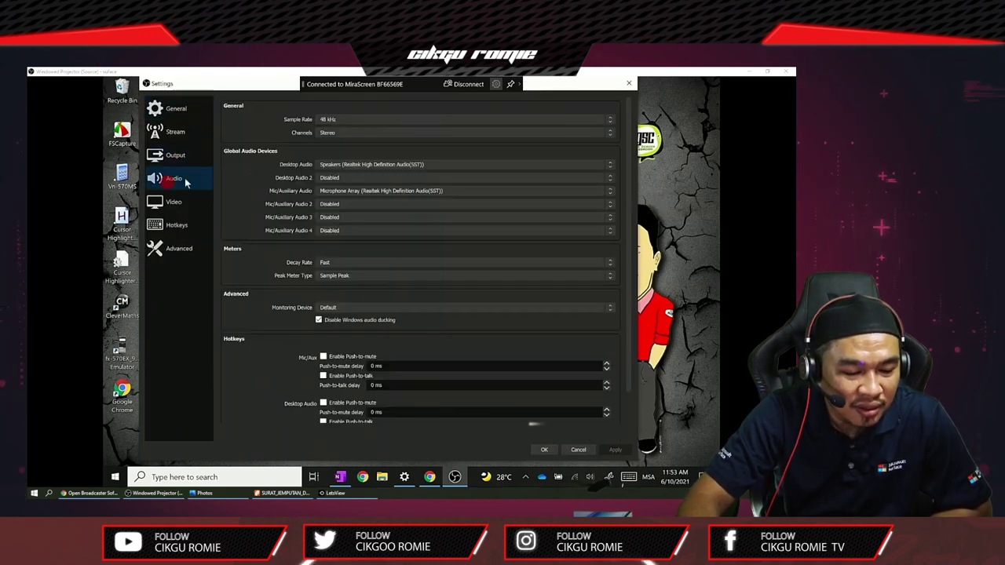
click(329, 190)
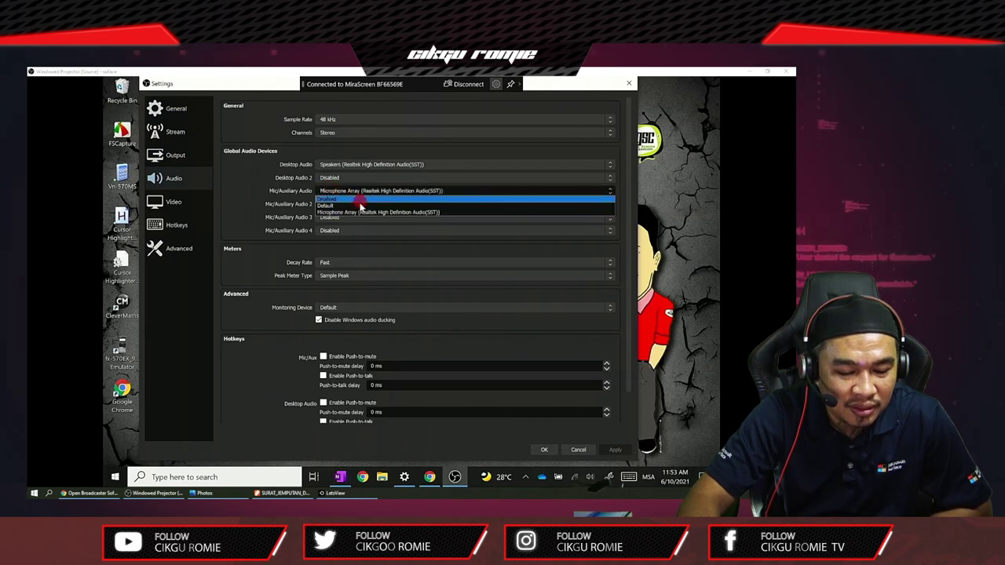
click(360, 206)
click(551, 451)
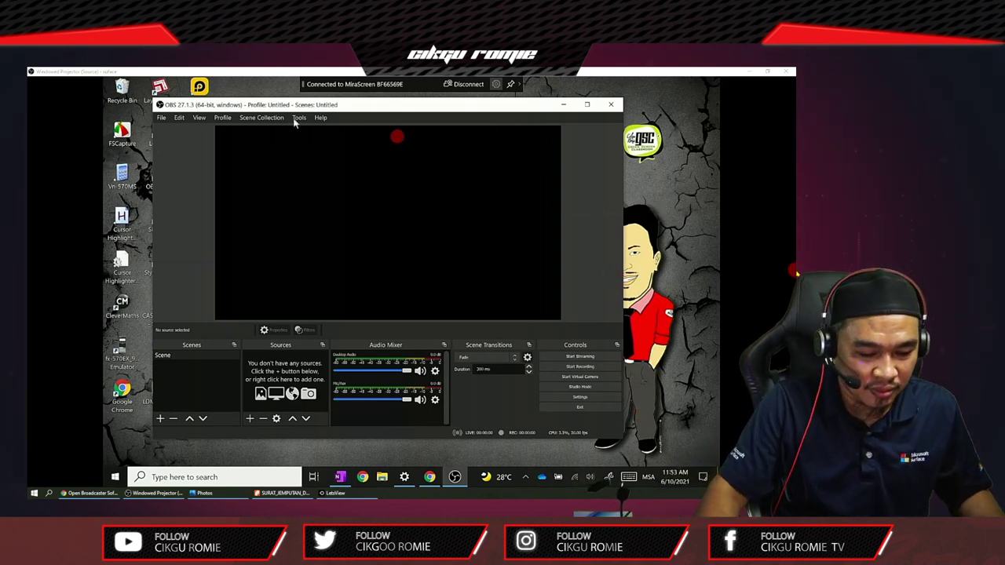
- Set Mic/Auxiliary Audio to Headset Microphone (Realtek High Definition Audio(SST)) in the audio settings, then apply and close them
click(162, 118)
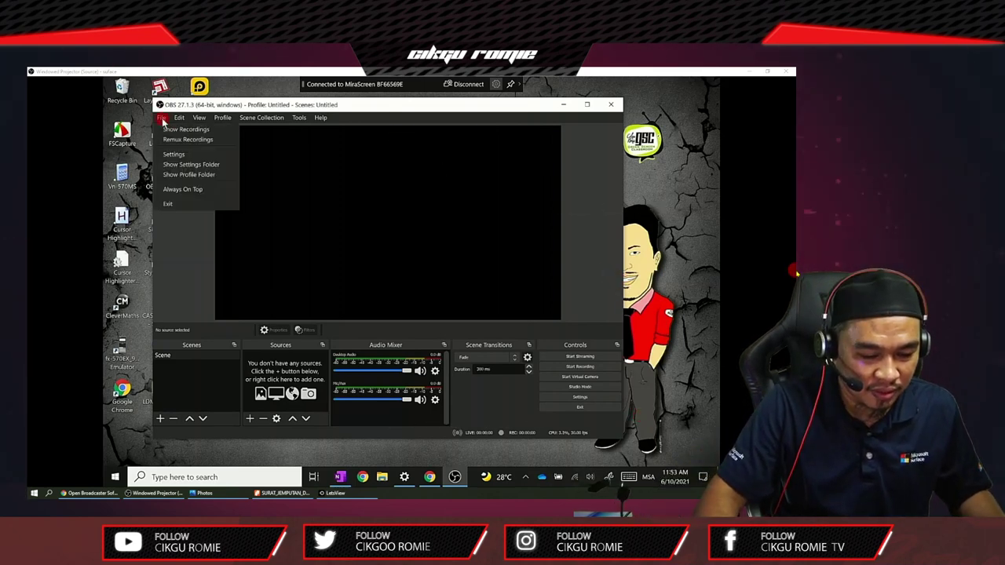
click(184, 157)
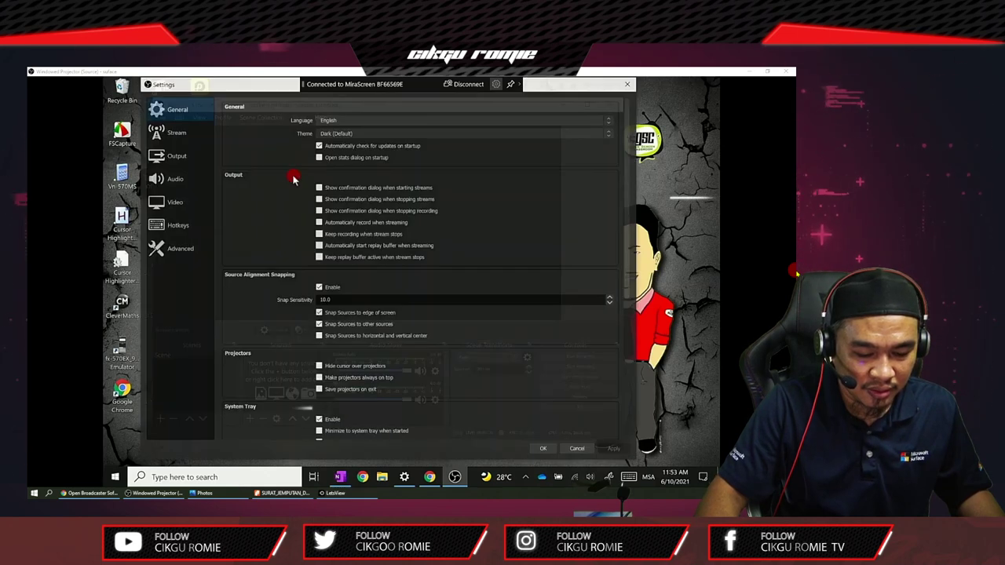
click(187, 179)
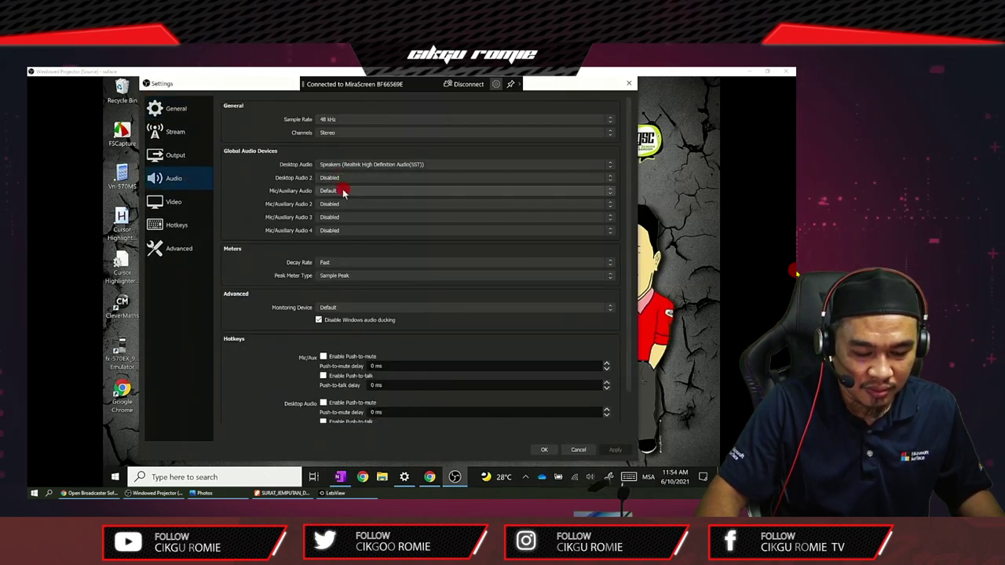
click(367, 191)
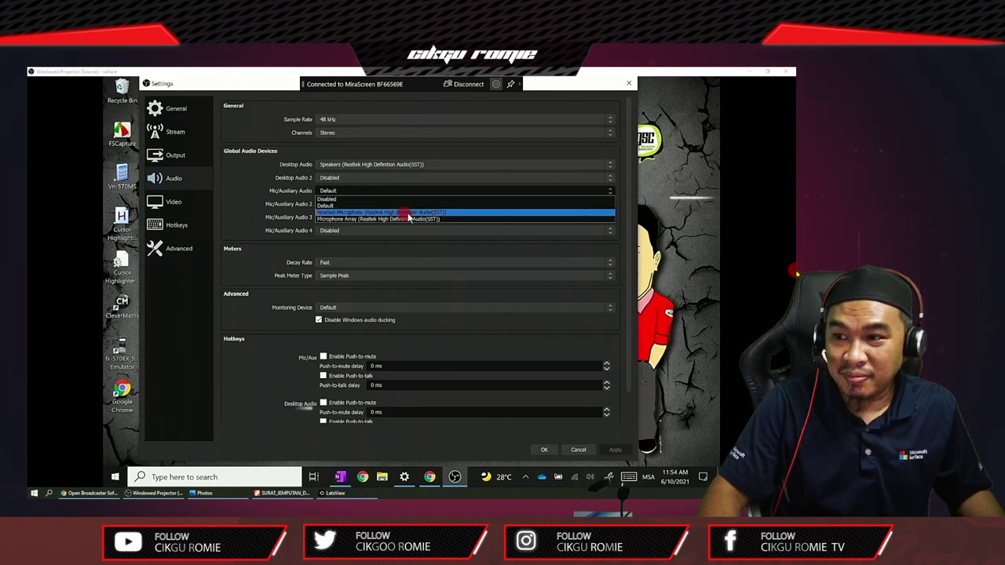
click(408, 213)
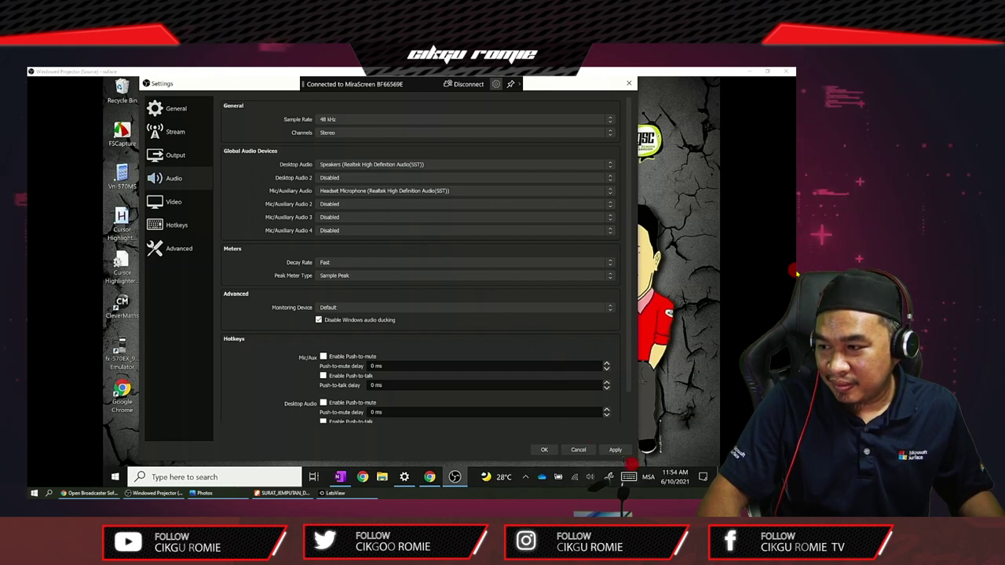
click(616, 450)
click(548, 451)
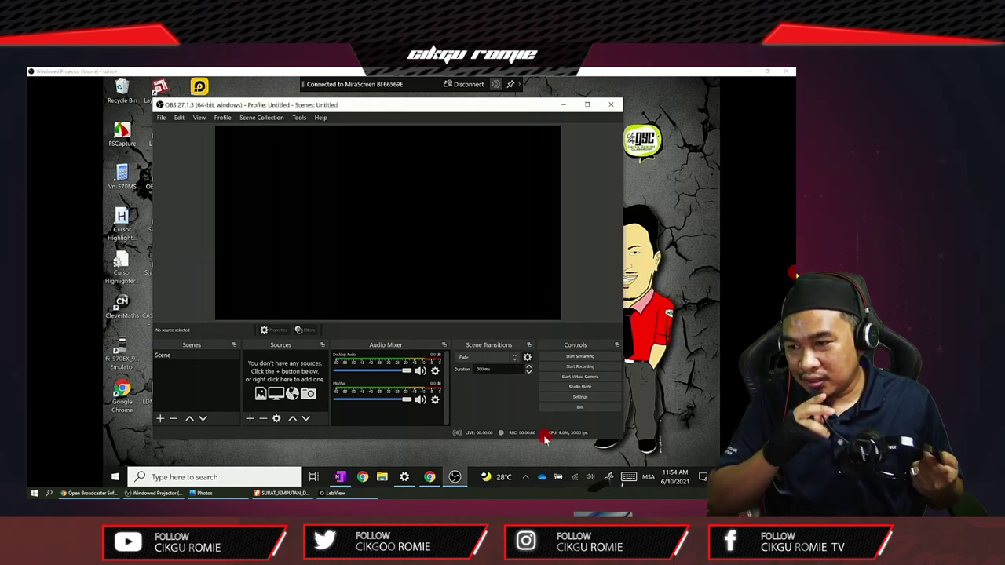
- Choose Headset Microphone (Realtek High Definition Audio(SST)) as the device in the Mic/Aux source properties in the audio mixer
click(434, 401)
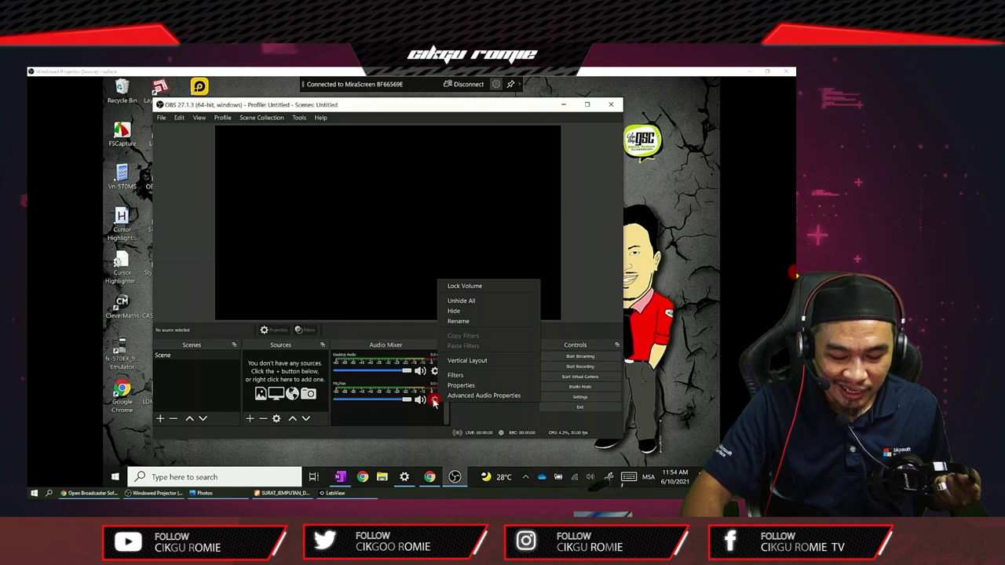
click(456, 384)
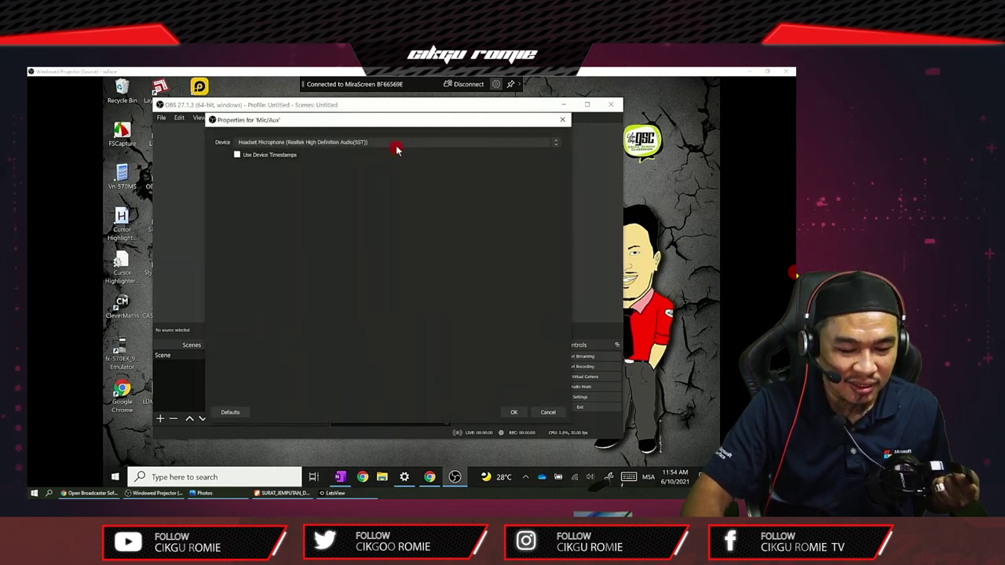
click(398, 144)
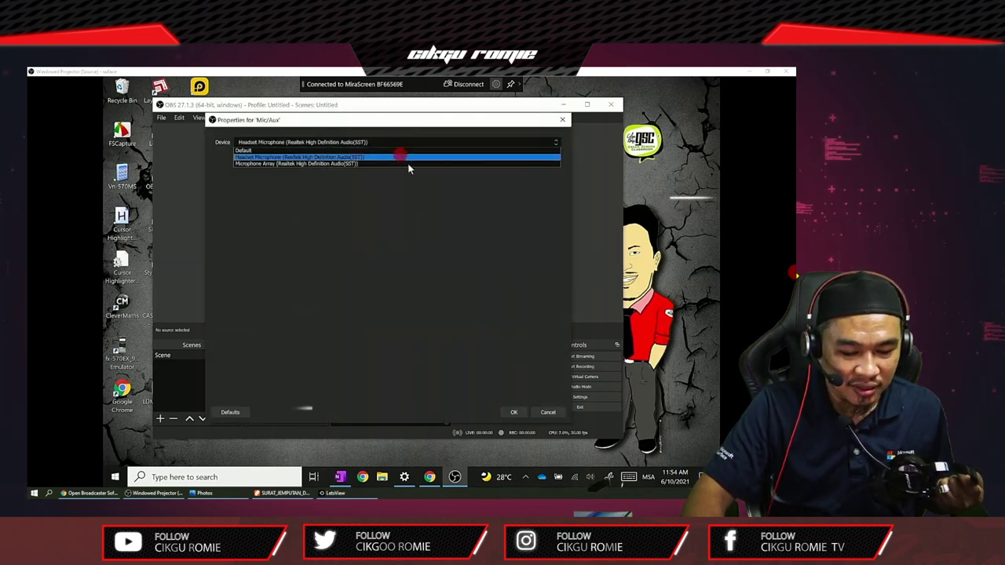
click(407, 160)
click(514, 412)
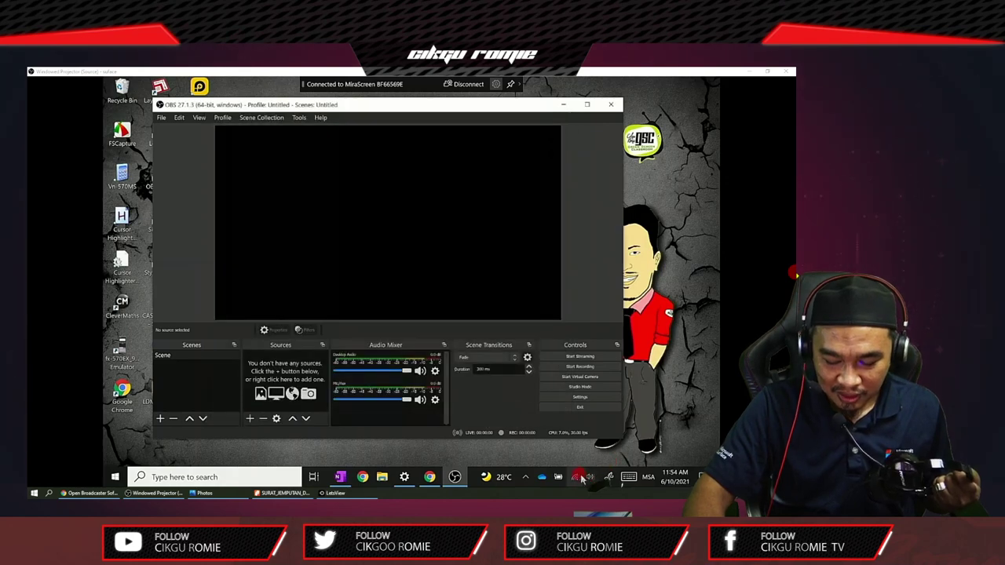
- Open the Windows sound settings, try Speakers as the output device, then choose Headphones (Realtek High Definition Audio(SST))
right_click(597, 471)
click(647, 401)
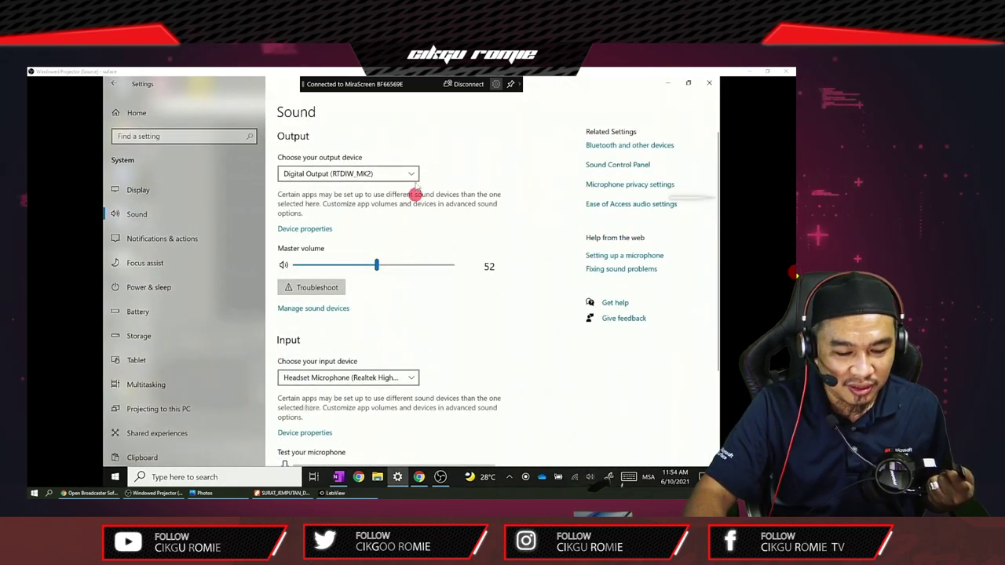
click(416, 174)
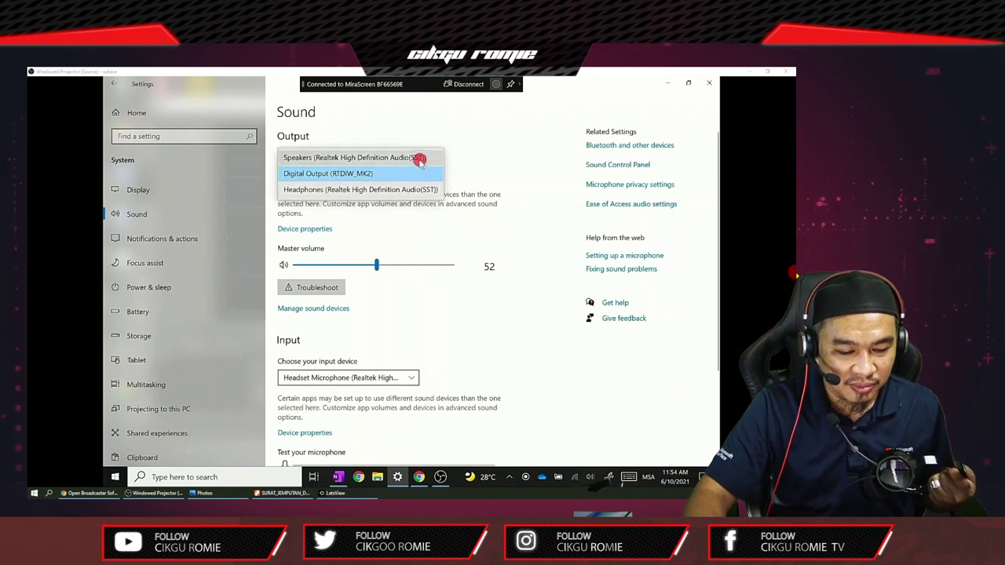
click(417, 157)
click(397, 174)
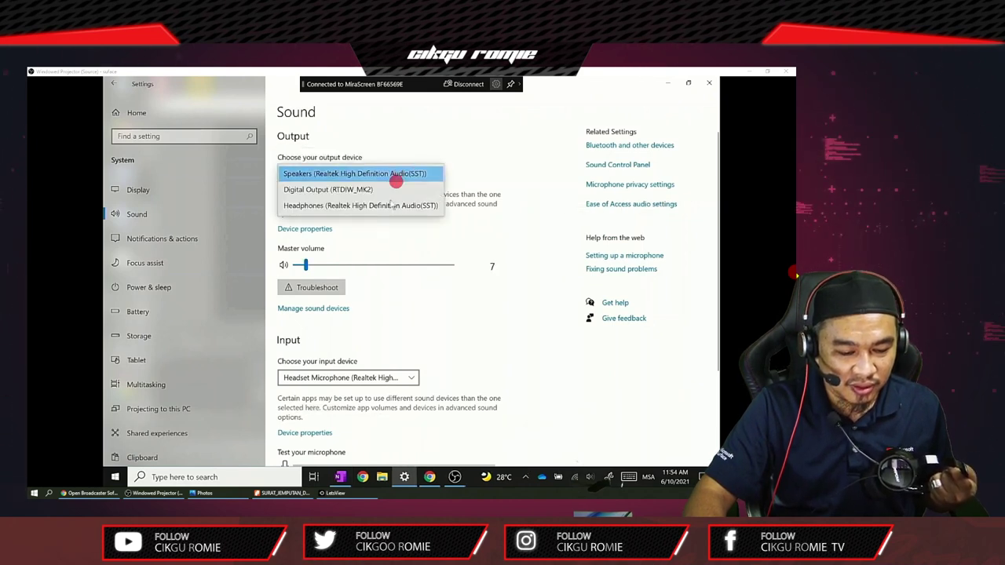
click(388, 208)
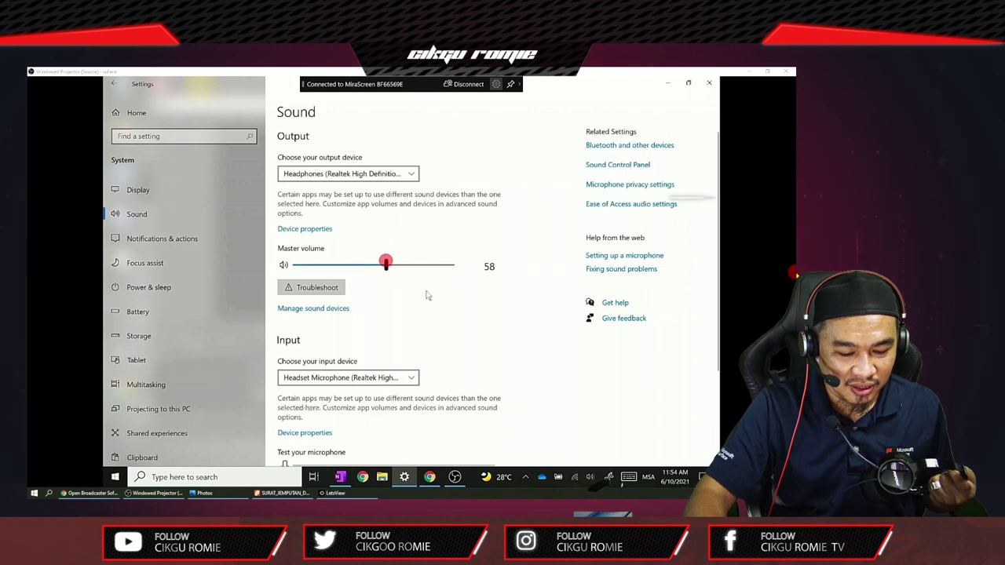
- Choose Headset Microphone (Realtek High Definition Audio(SST)) as the Windows input device and close the sound settings
scroll(438, 302, down, 2)
click(404, 318)
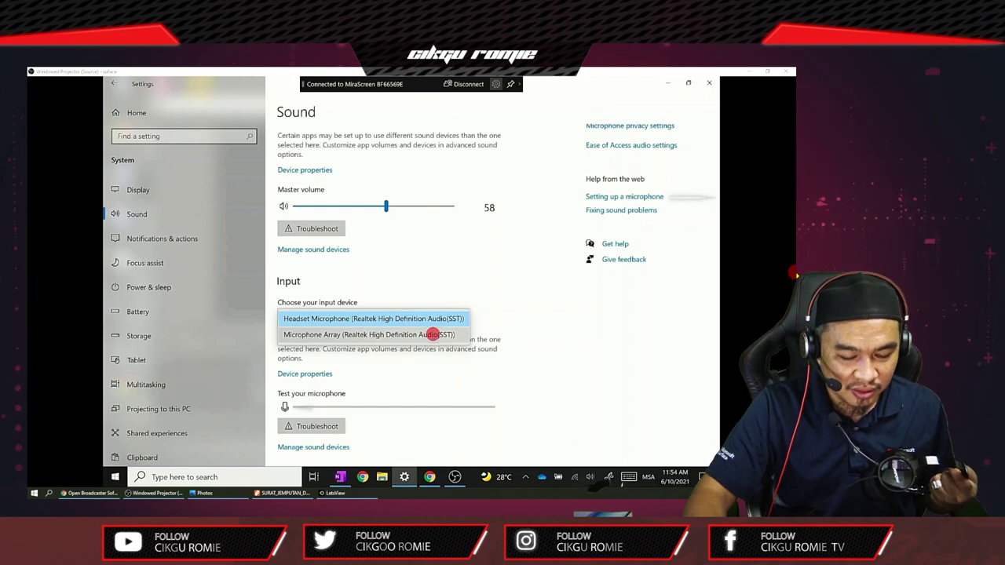
click(445, 320)
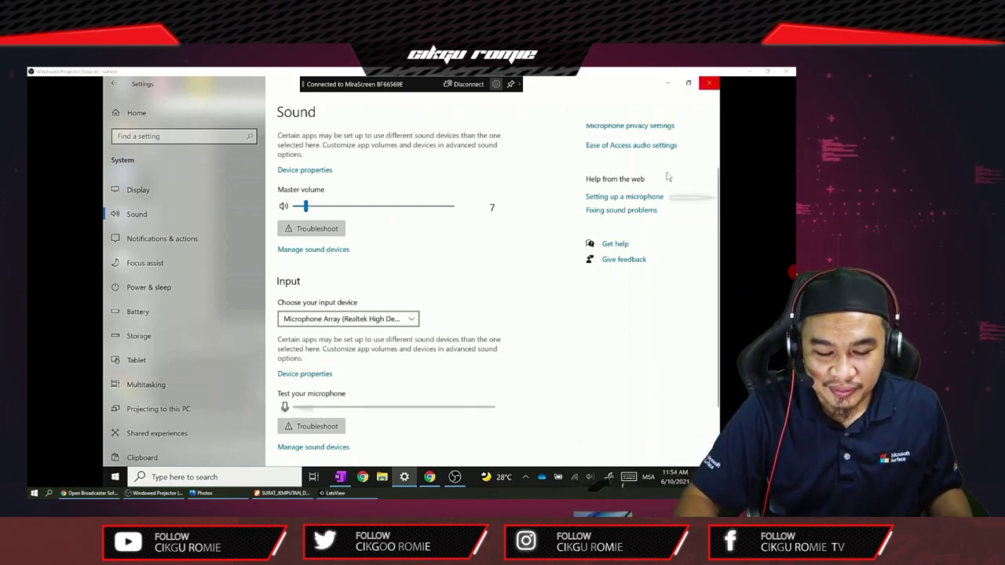
click(709, 83)
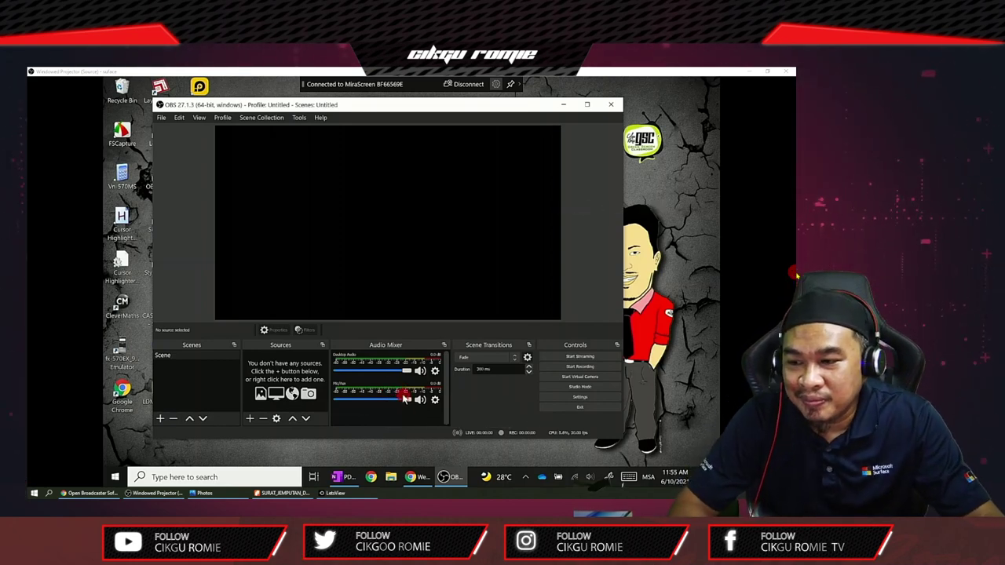
- Switch to Chrome, open YouTube and play the video "Malam Semakin Dingin" as a desktop audio source
click(370, 476)
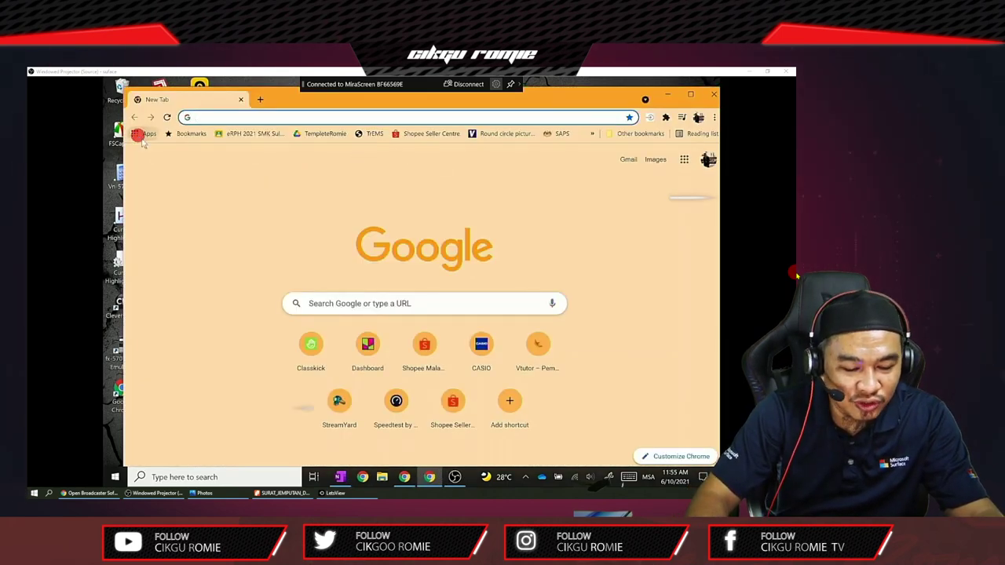
click(144, 134)
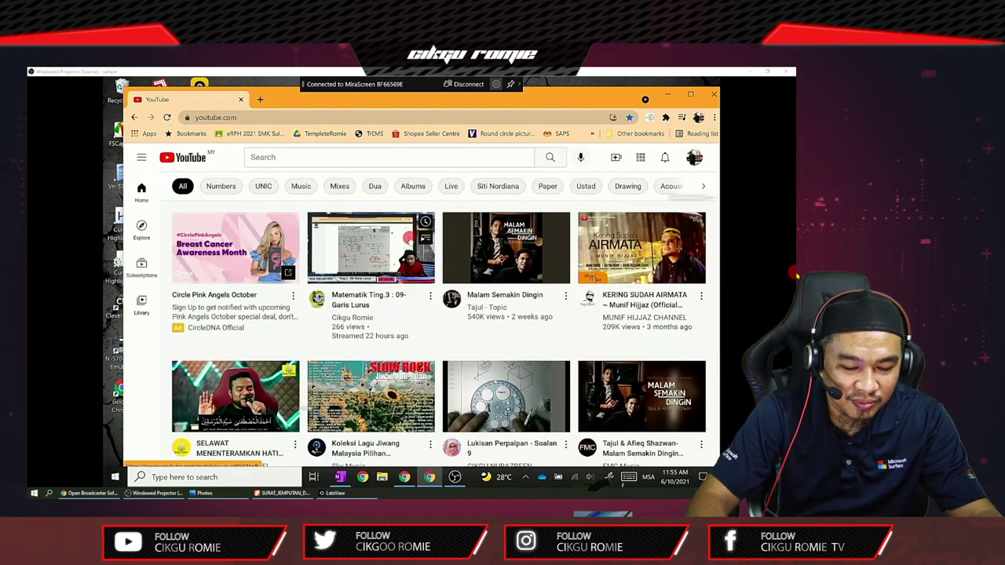
click(506, 247)
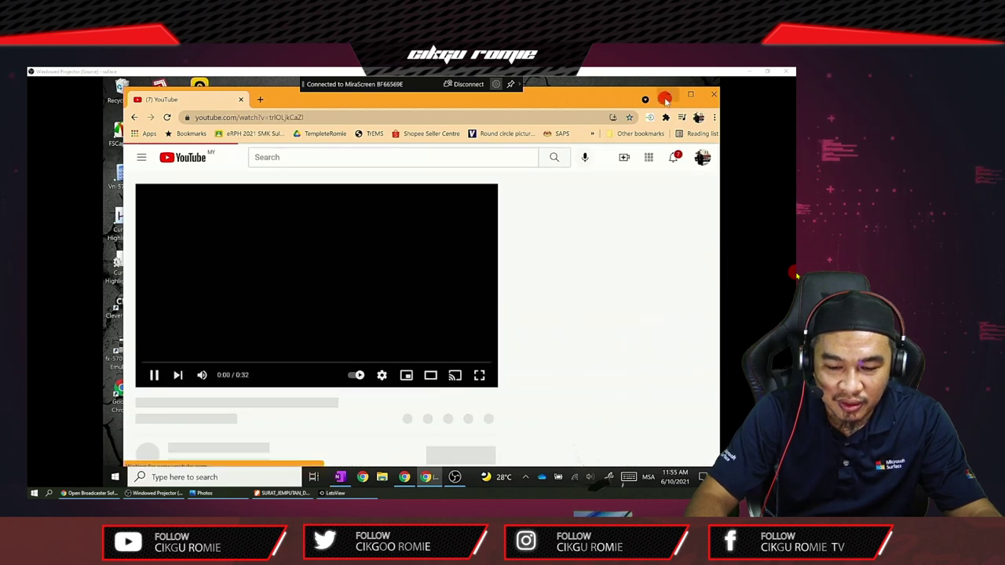
- Minimise Chrome to check the Desktop Audio meter in OBS and the Windows speaker volume, and return to OBS after viewing the YouTube video
click(666, 100)
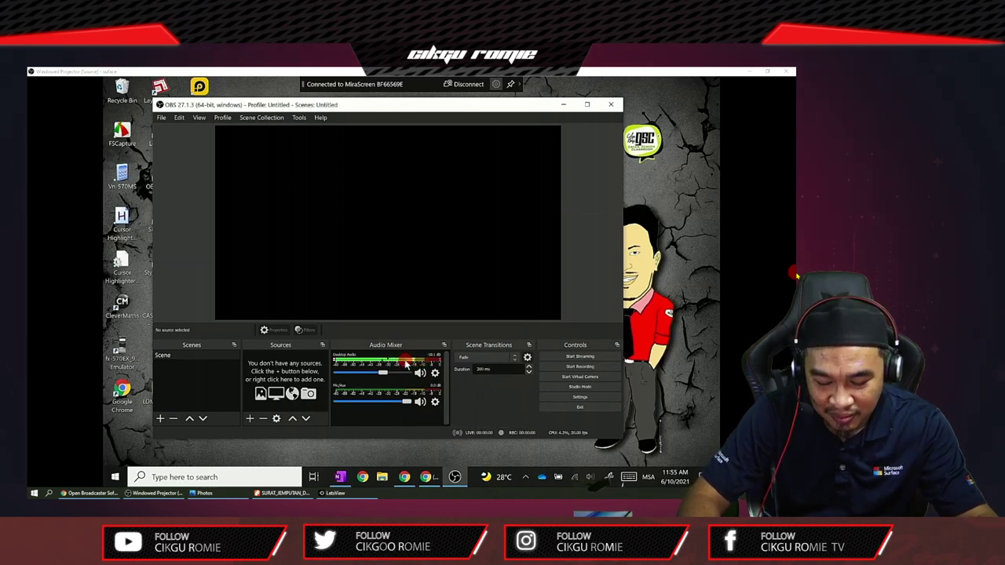
click(590, 477)
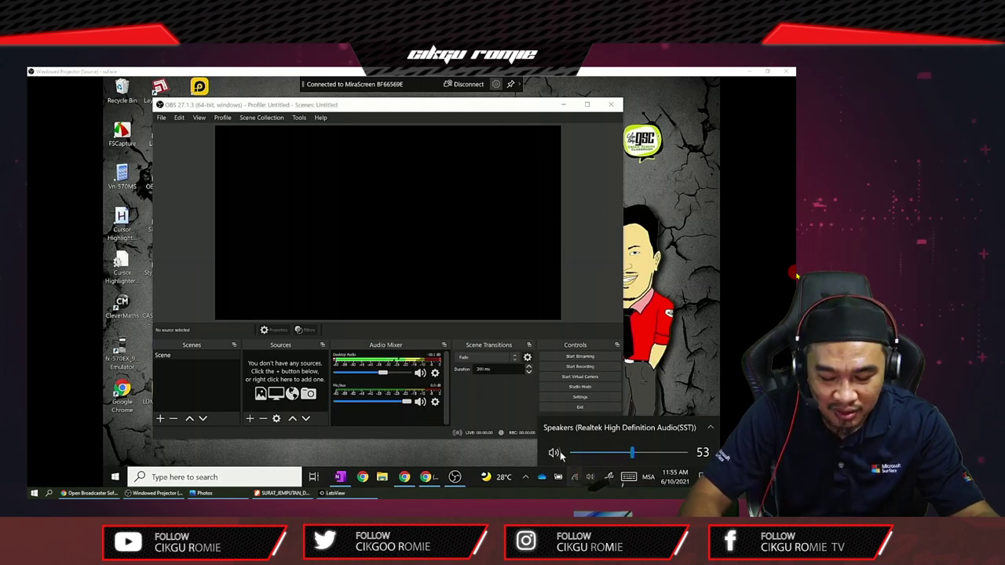
click(427, 478)
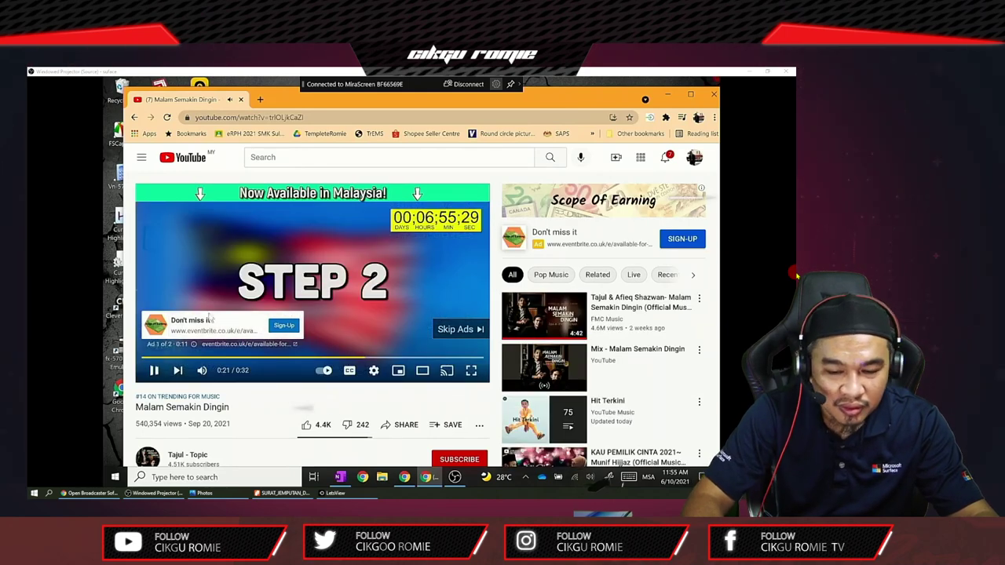
click(455, 478)
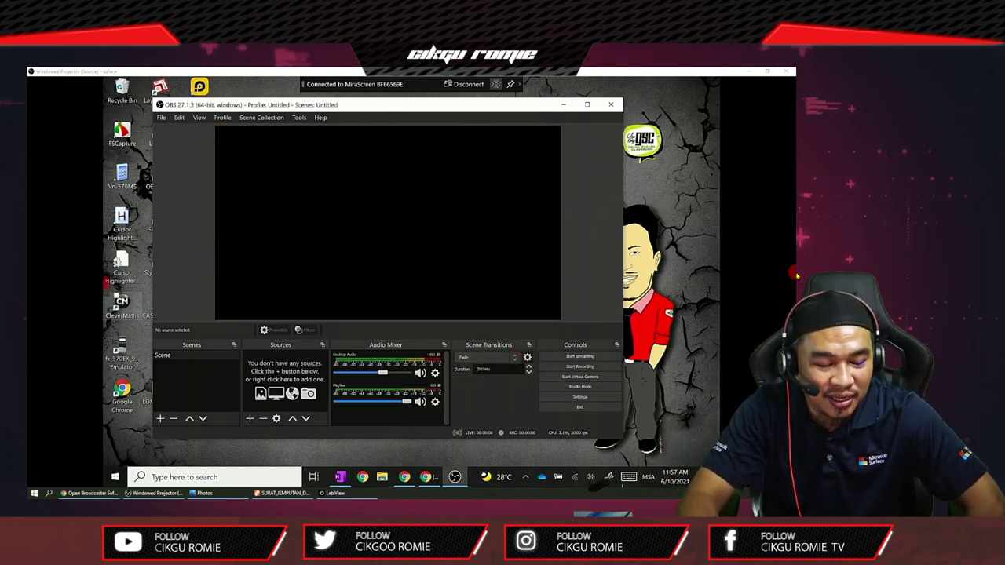
- Open the OBS video settings and set the Base (Canvas) Resolution to 1280x720
click(582, 398)
click(582, 398)
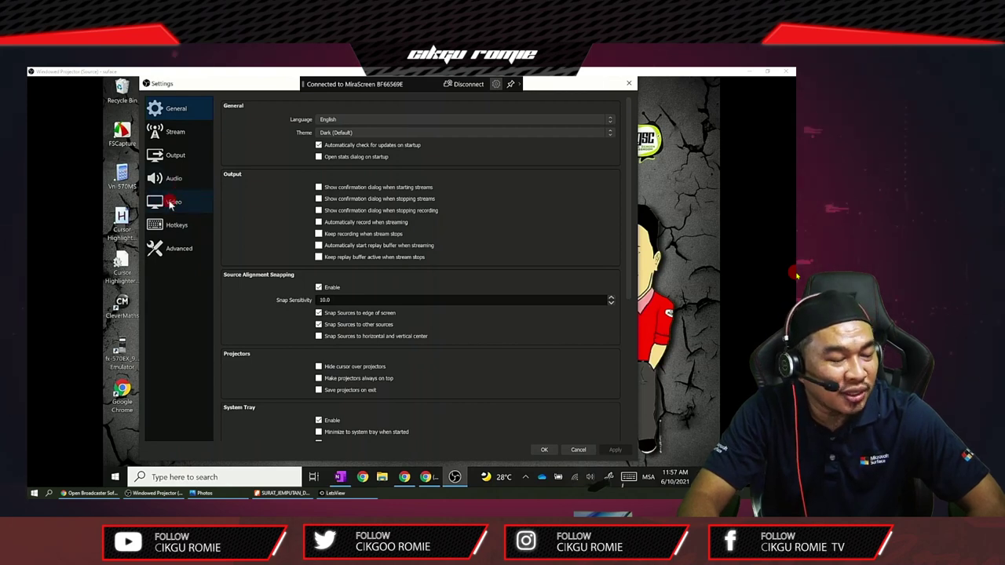
click(171, 202)
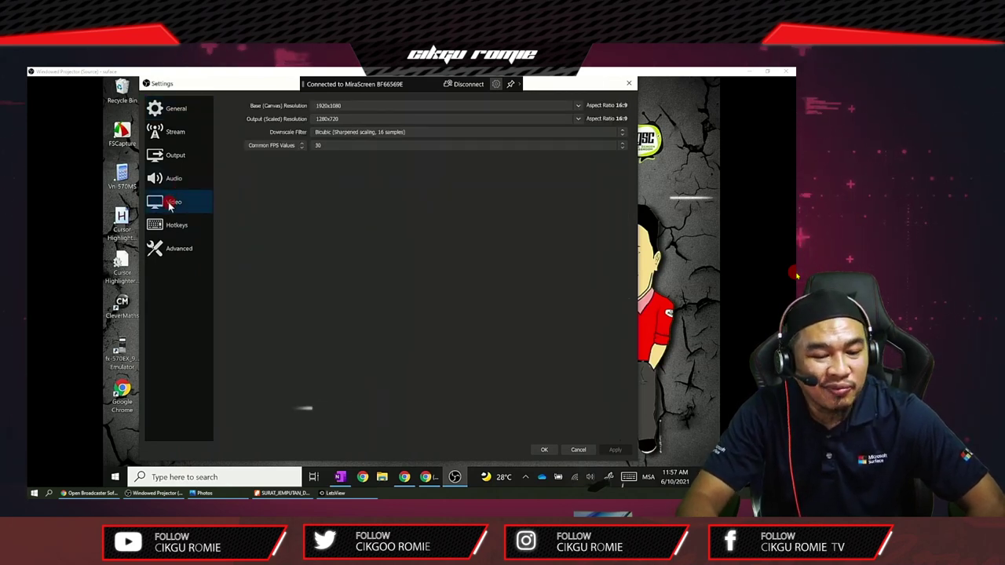
drag(267, 84, 289, 164)
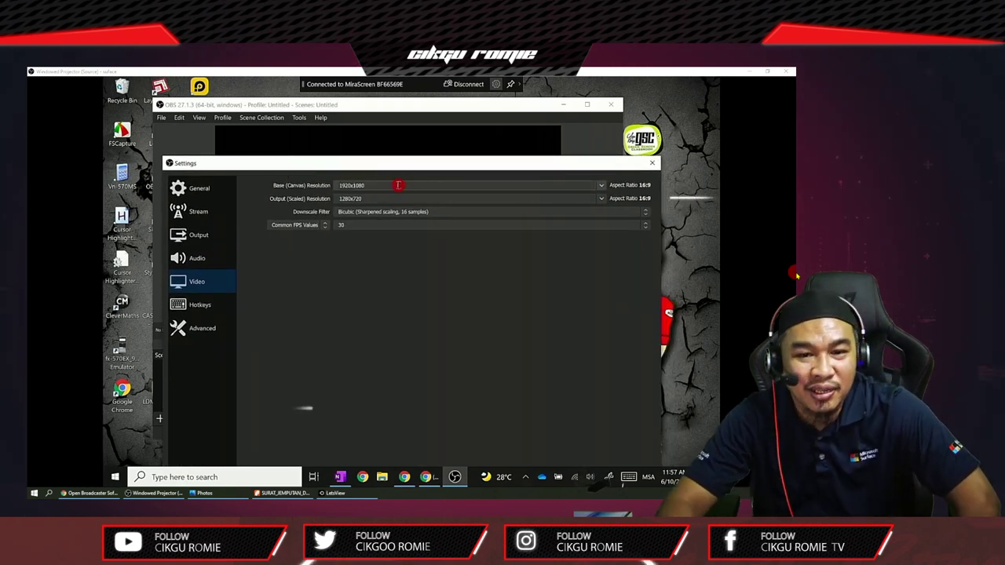
click(600, 188)
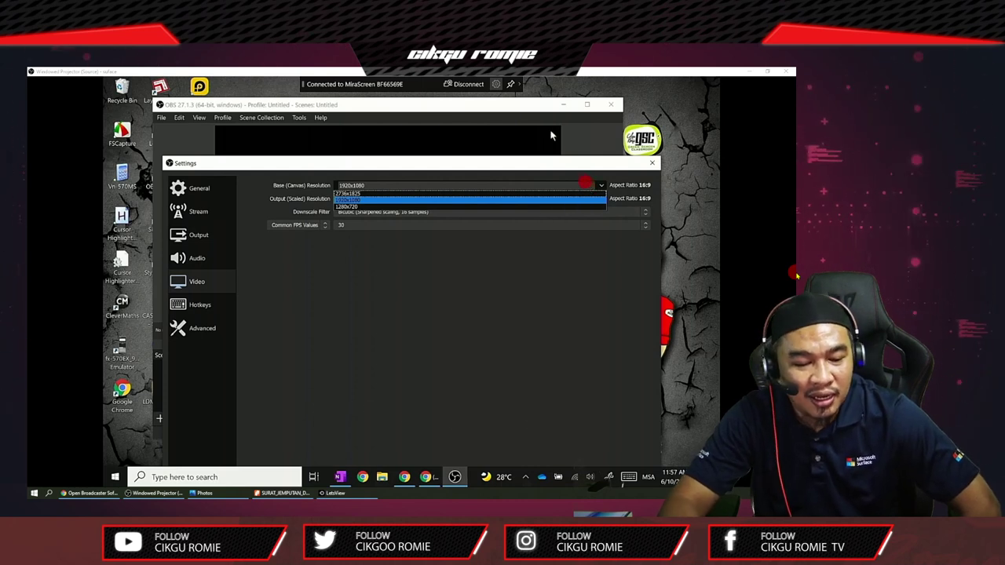
click(363, 206)
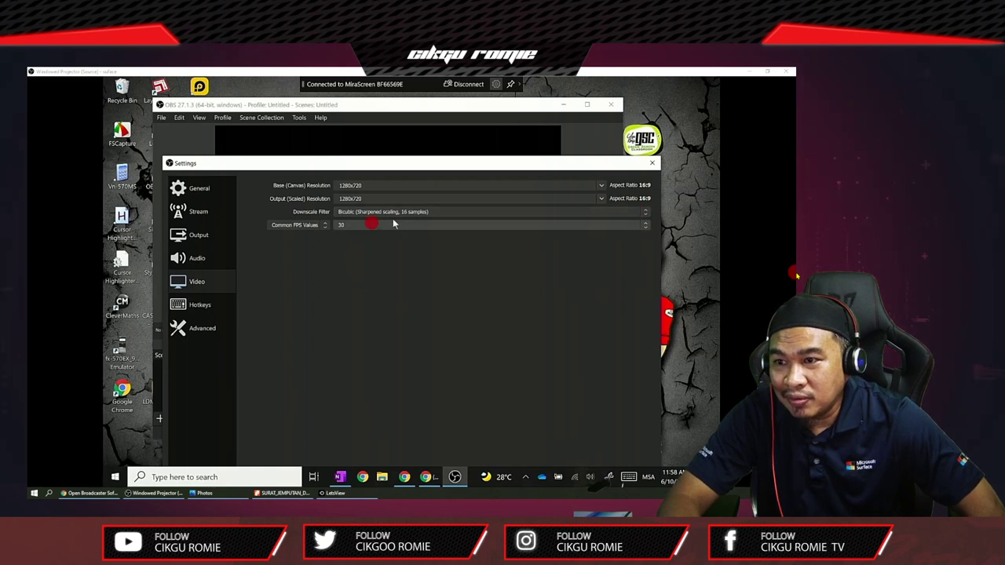
- Choose the Bicubic (Sharpened scaling, 16 samples) downscale filter and 30 FPS, and apply the video settings
click(453, 213)
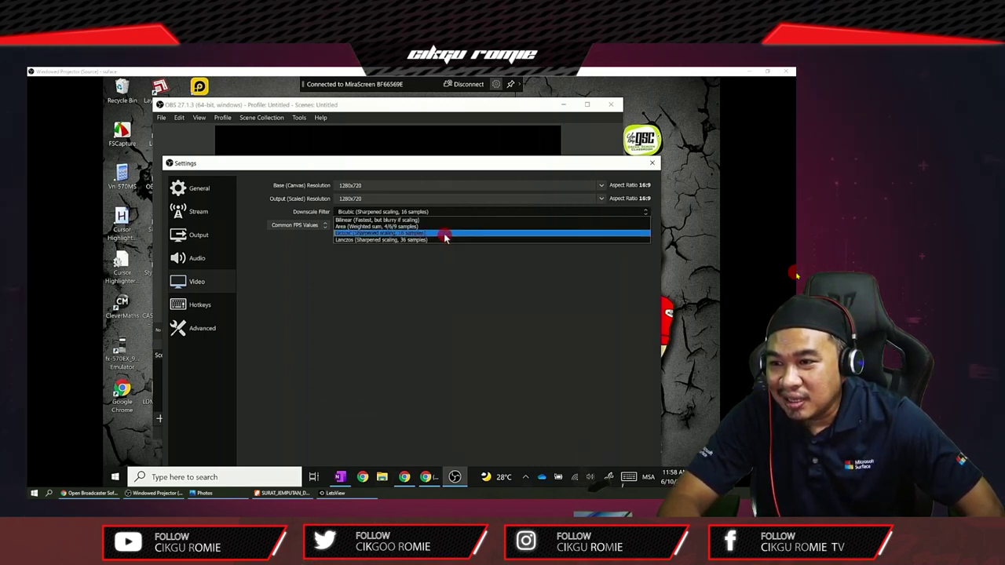
click(444, 234)
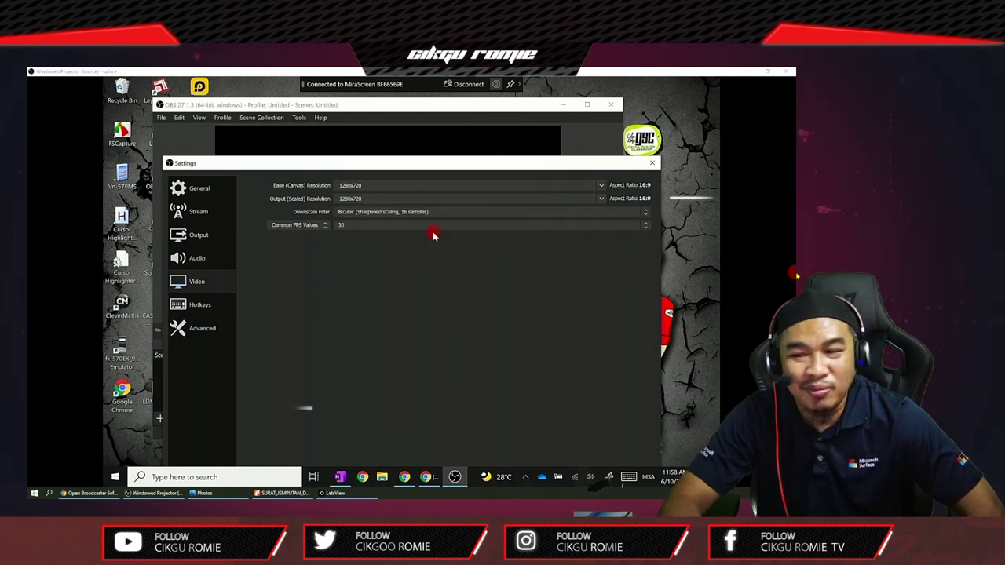
click(371, 228)
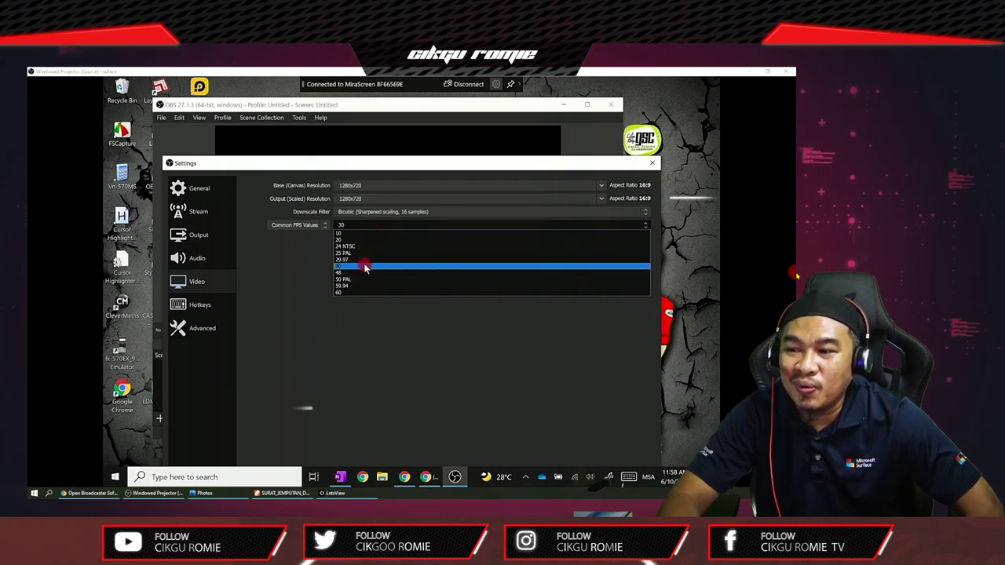
click(364, 265)
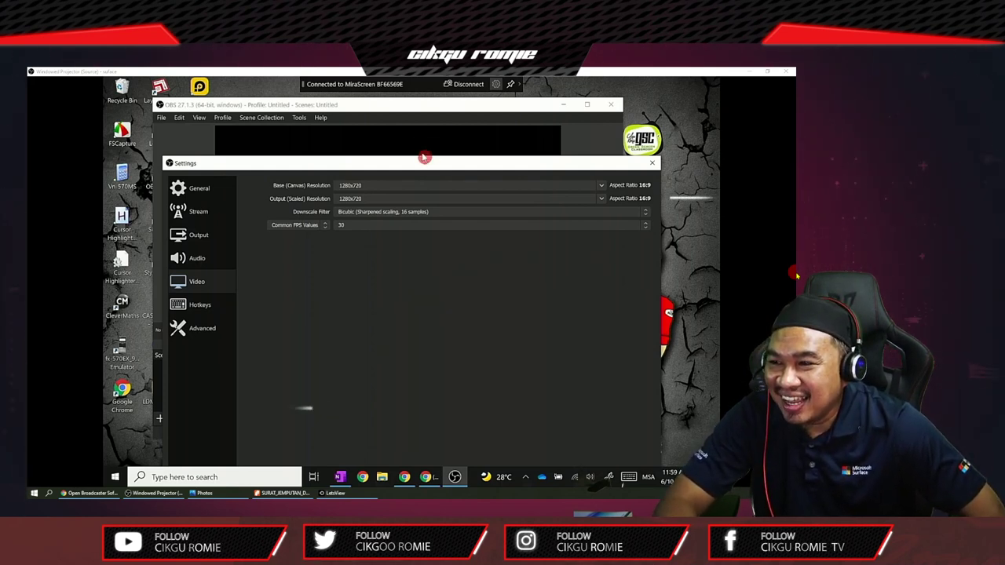
mouse_move(424, 157)
mouse_down()
mouse_move(428, 109)
mouse_move(431, 140)
mouse_up()
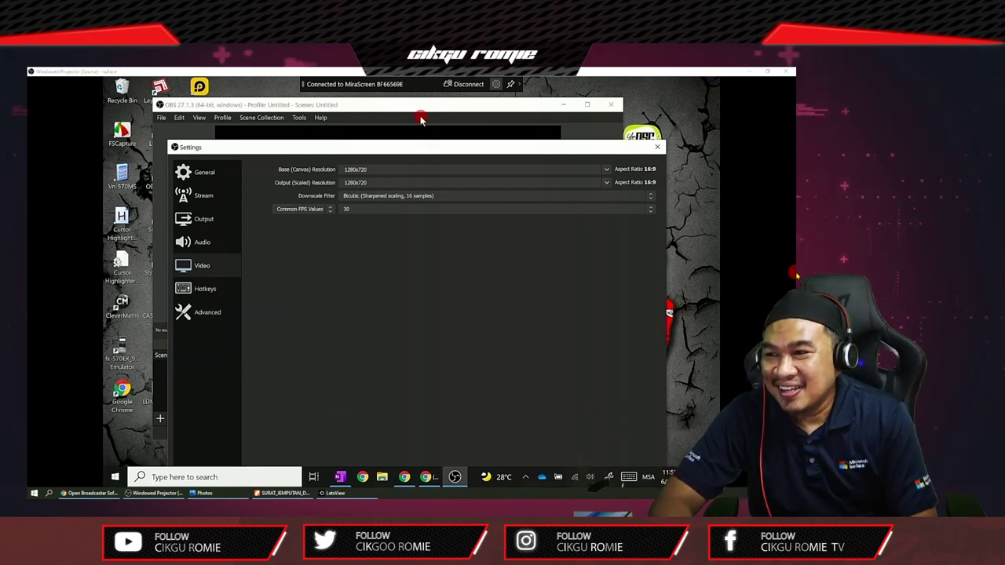
drag(421, 147, 423, 113)
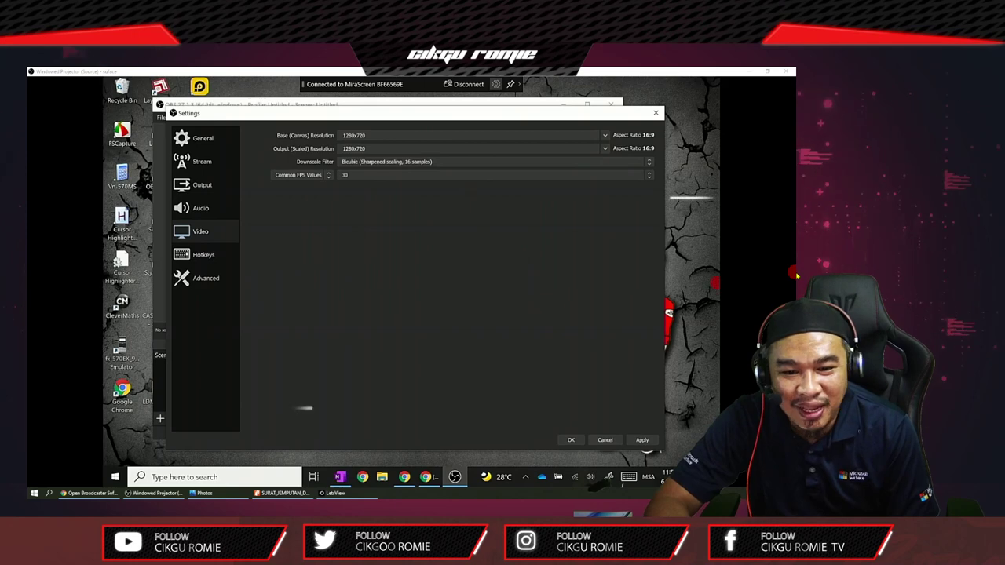
click(655, 440)
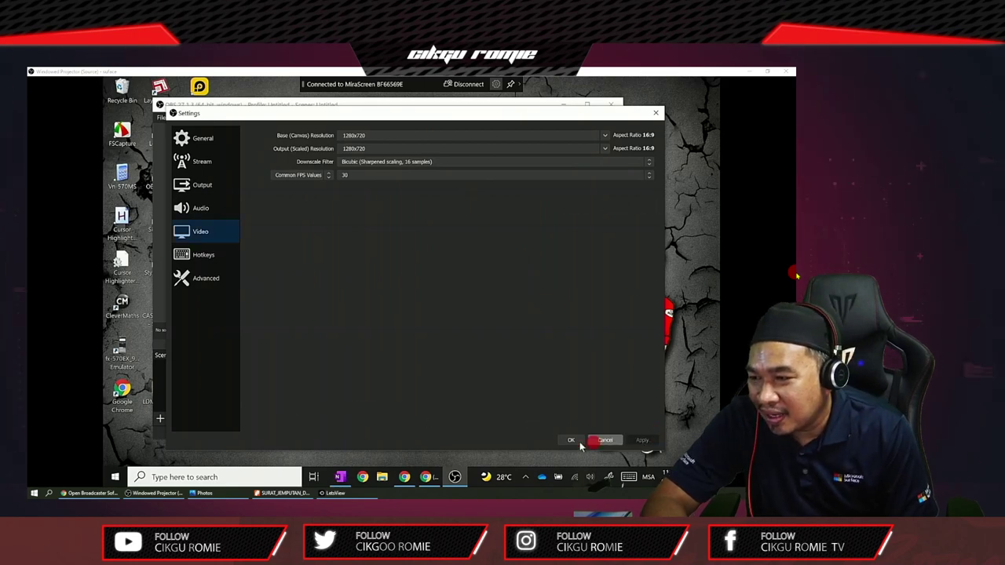
click(577, 441)
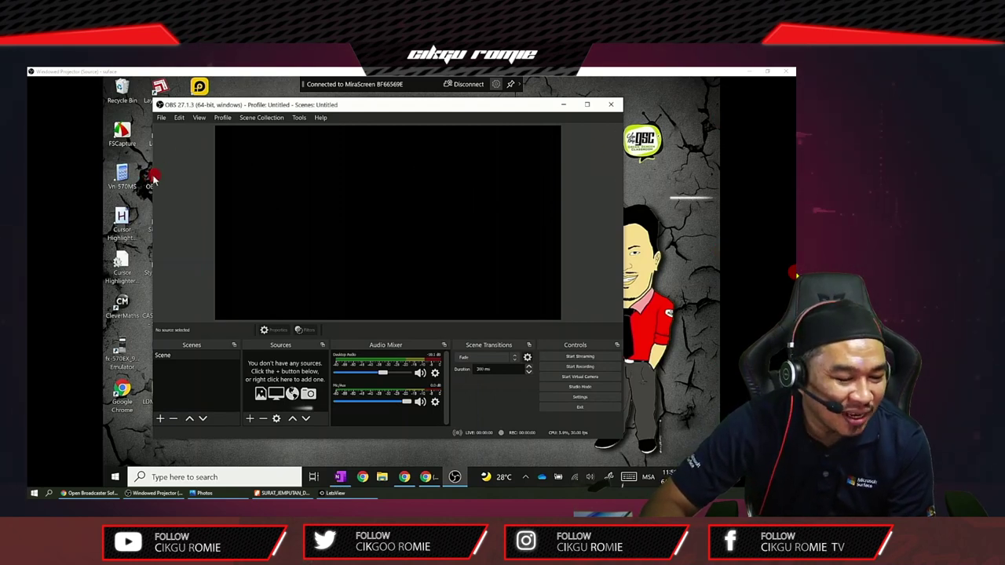
- Rename the existing scene as "closeUp webcam"
drag(153, 179, 183, 176)
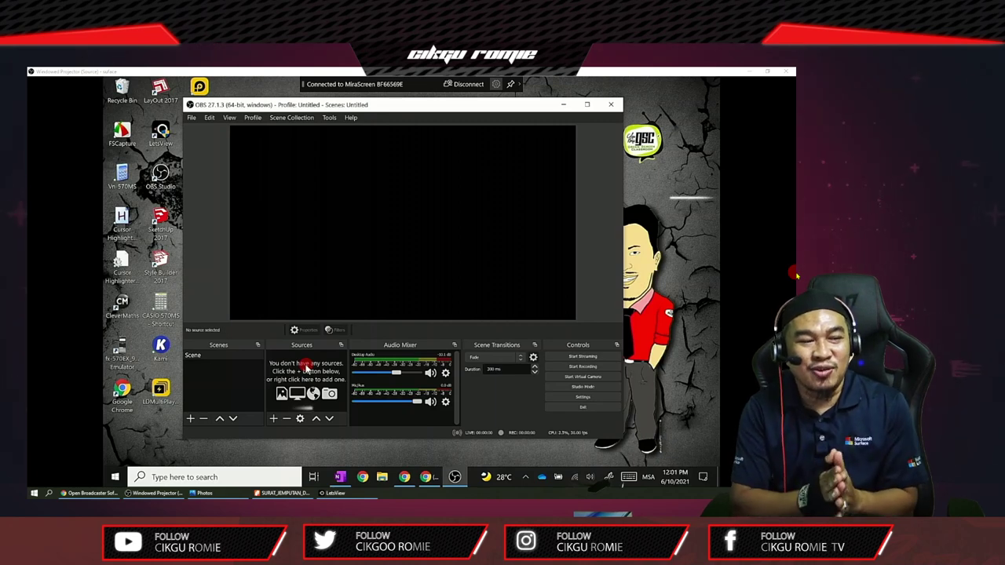
right_click(213, 358)
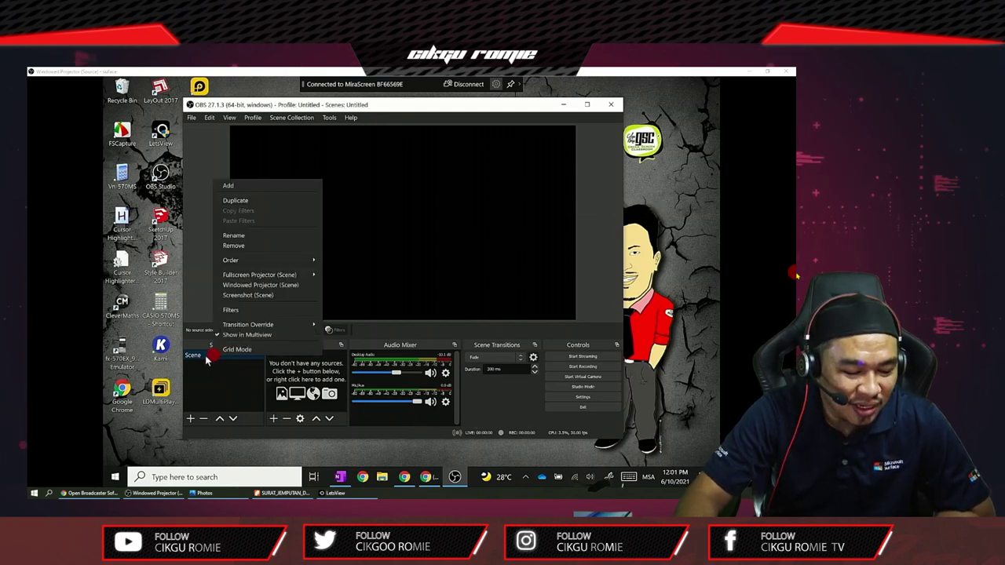
click(255, 235)
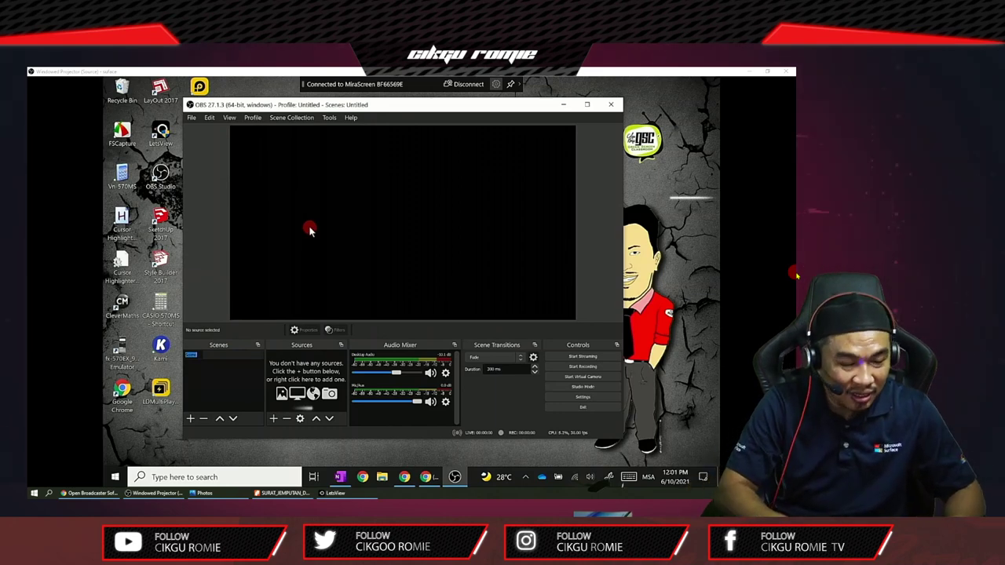
text(c)
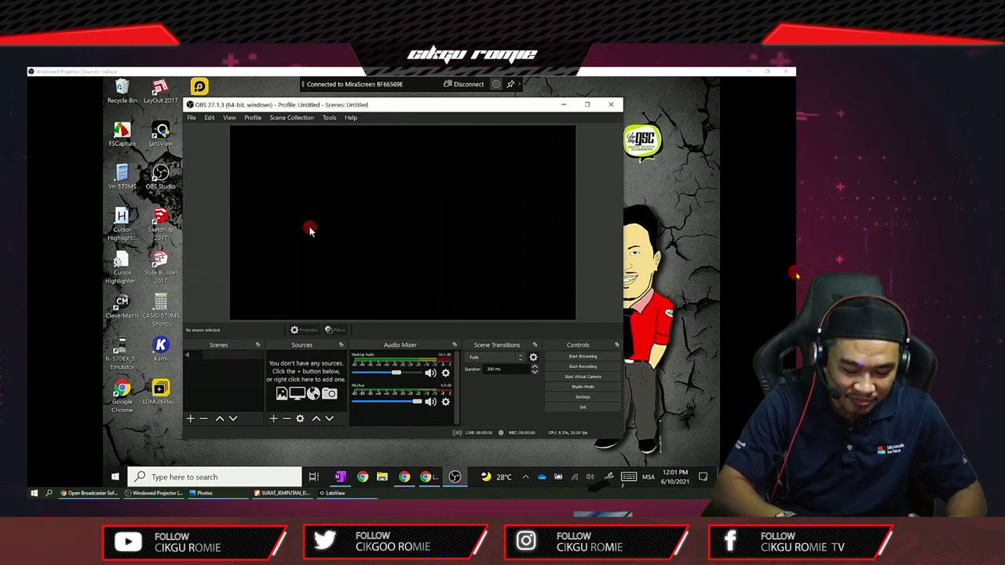
text(lass1)
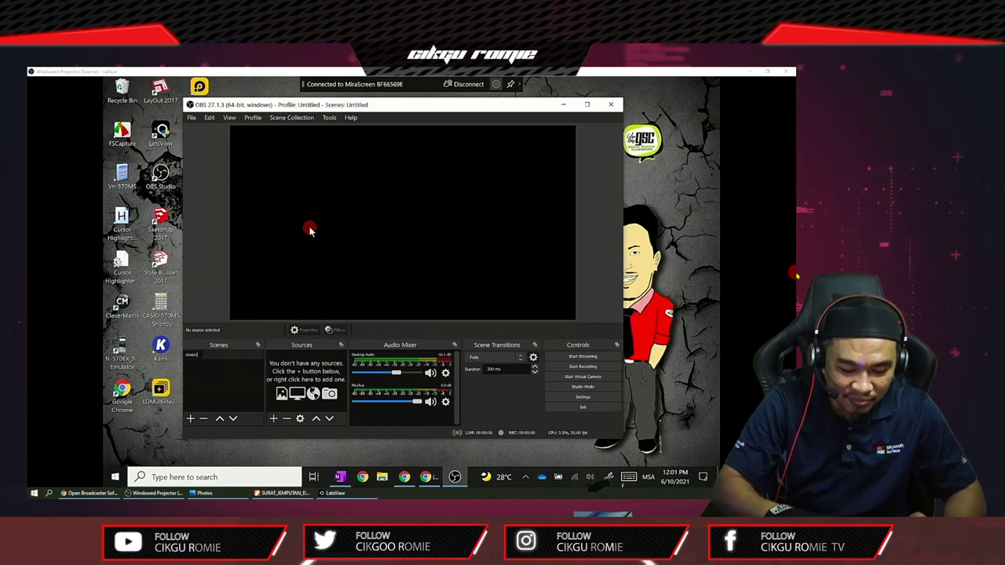
text( webc)
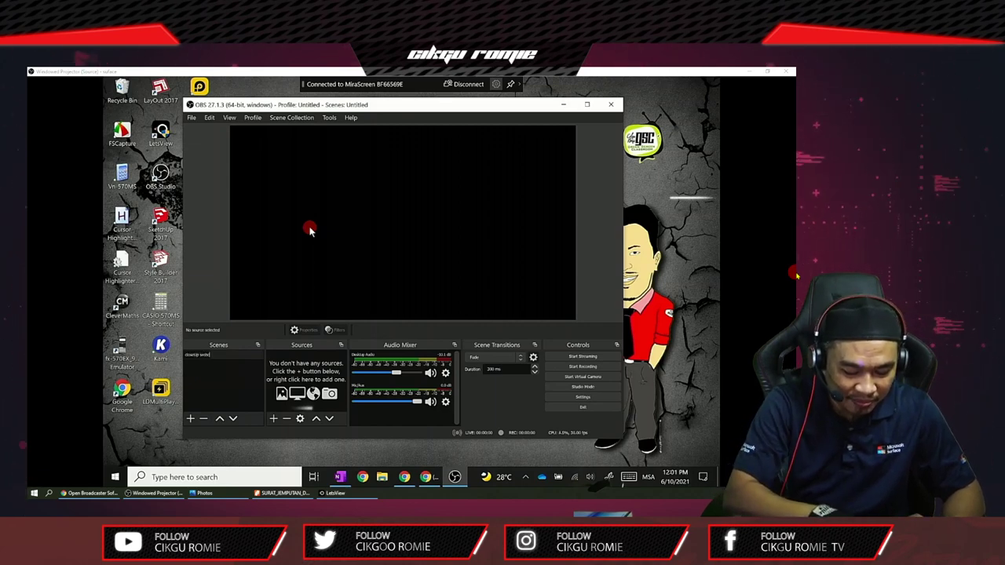
text(am)
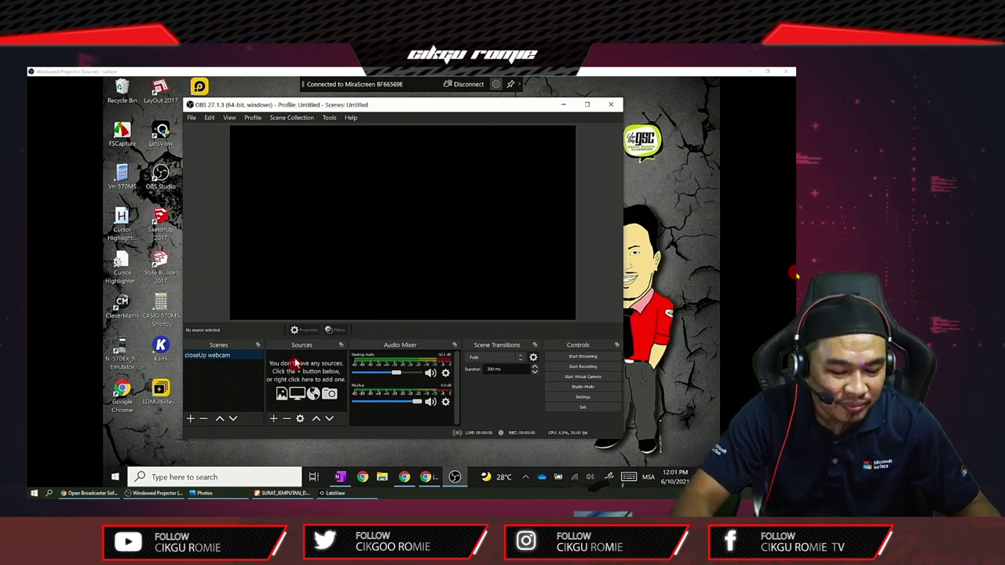
- Add a Video Capture Device source named "webcam" to the scene and save its properties with Microsoft Camera Front as the device
click(275, 420)
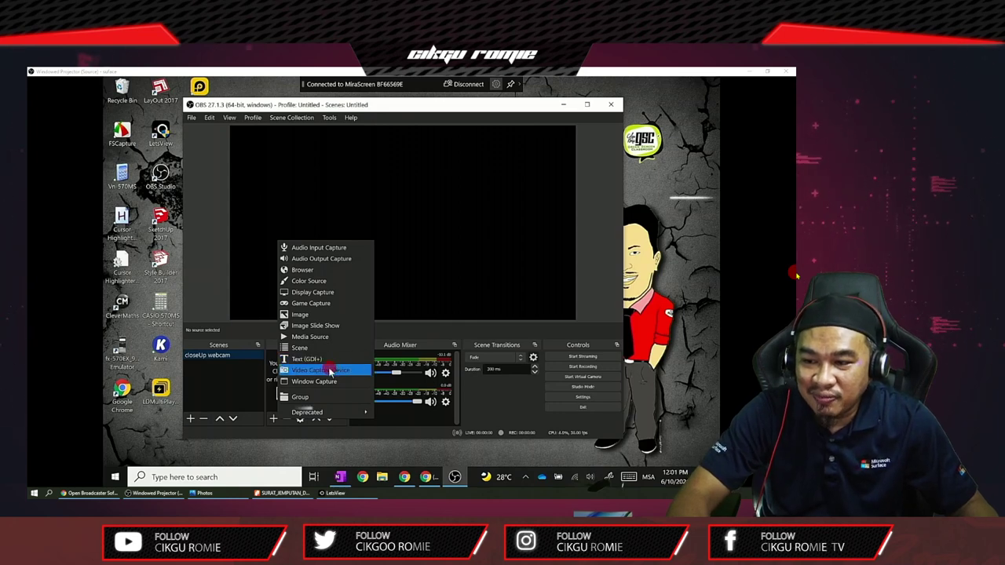
click(330, 371)
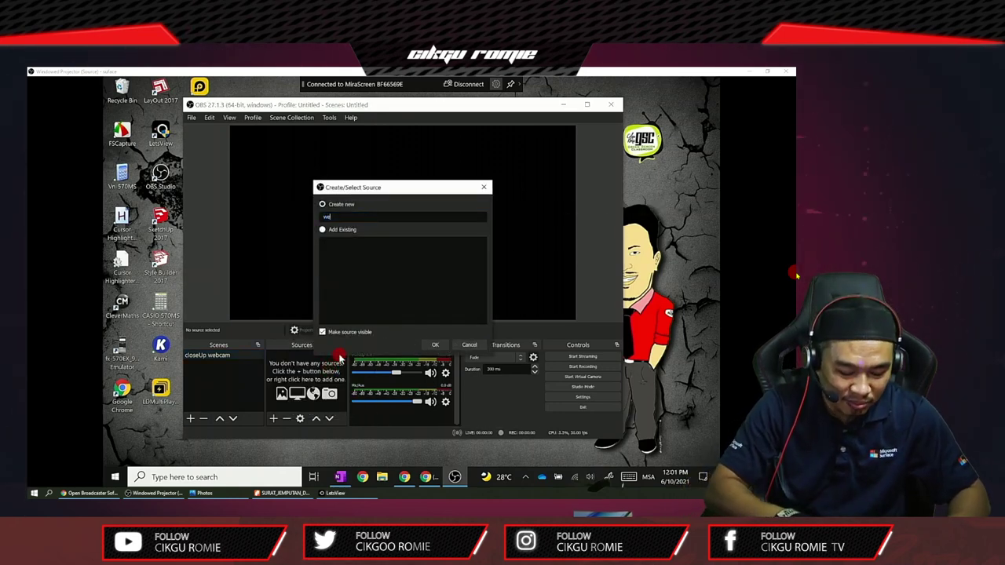
text(webcam)
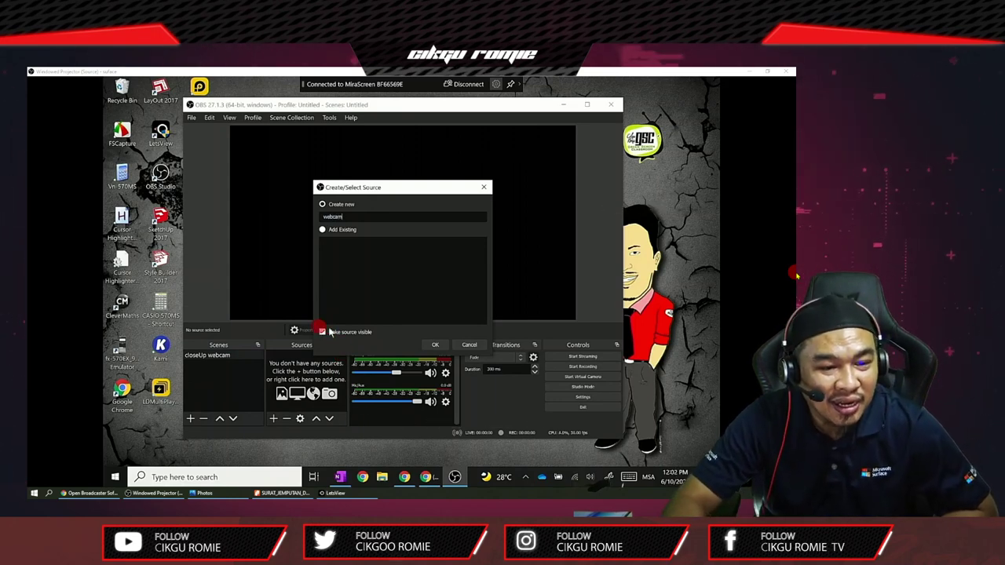
click(436, 346)
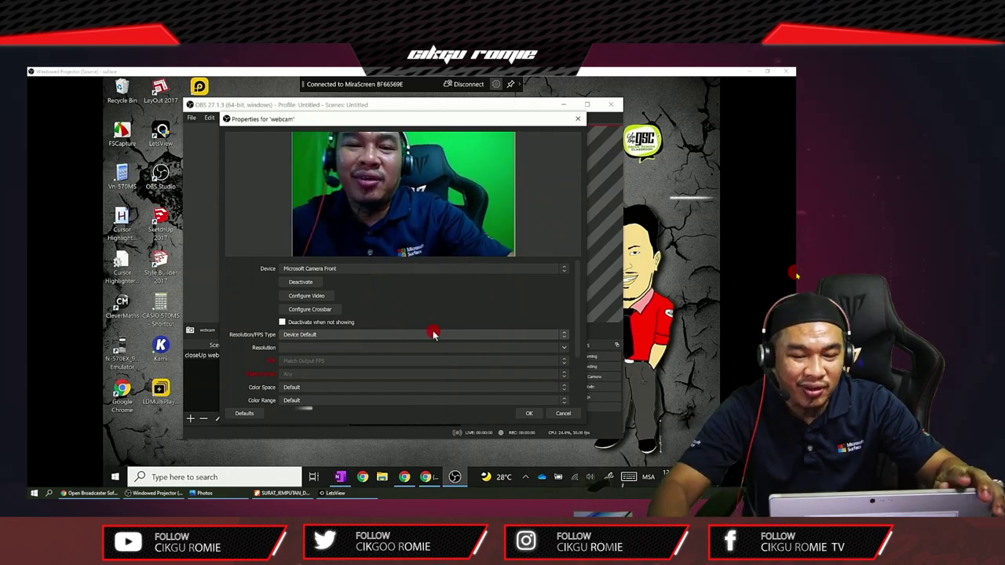
click(578, 120)
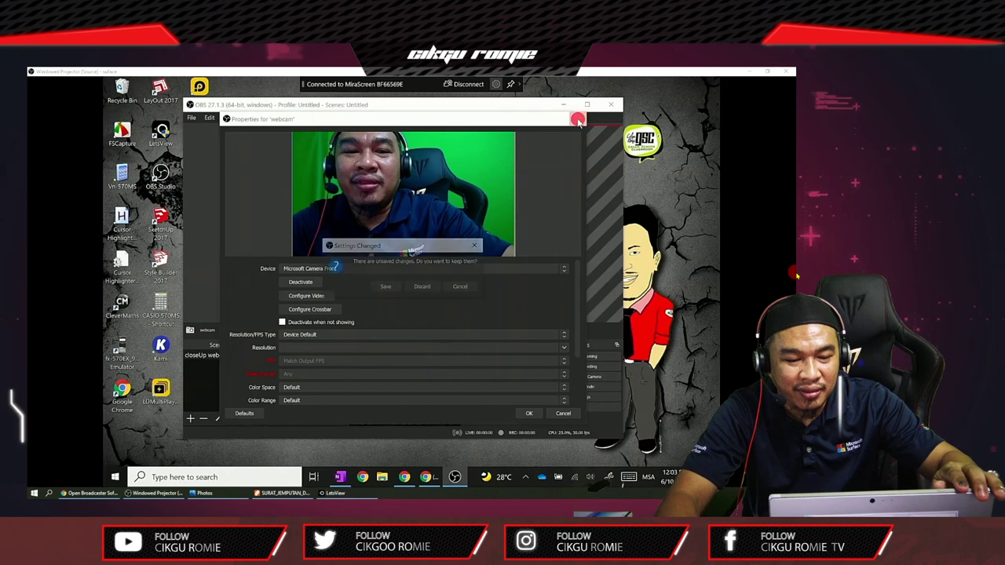
click(394, 288)
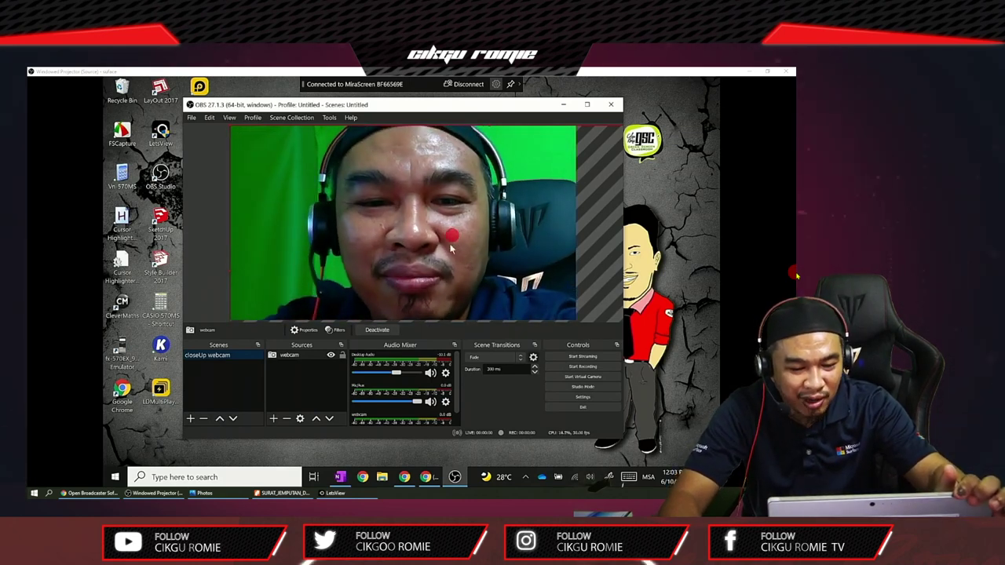
- Minimise OBS, switch to the Google Meet call in Chrome and open the meeting's video settings to examine the camera selection
click(557, 105)
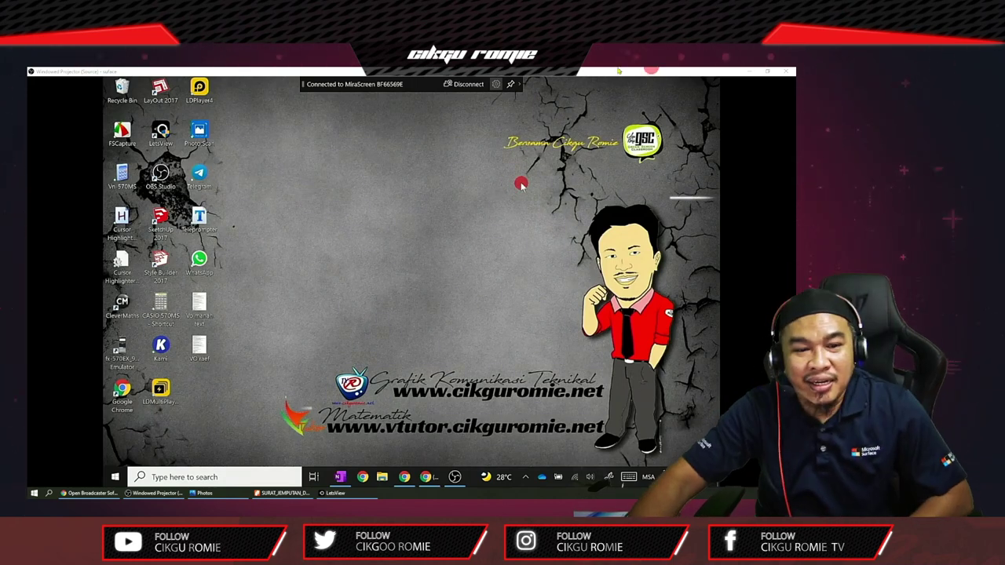
key(alt+Tab)
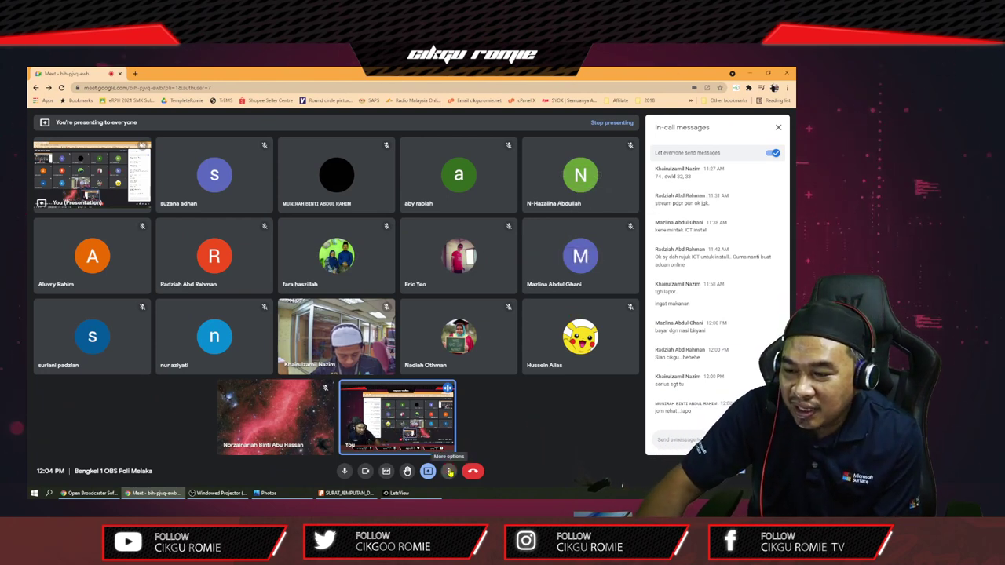
click(449, 471)
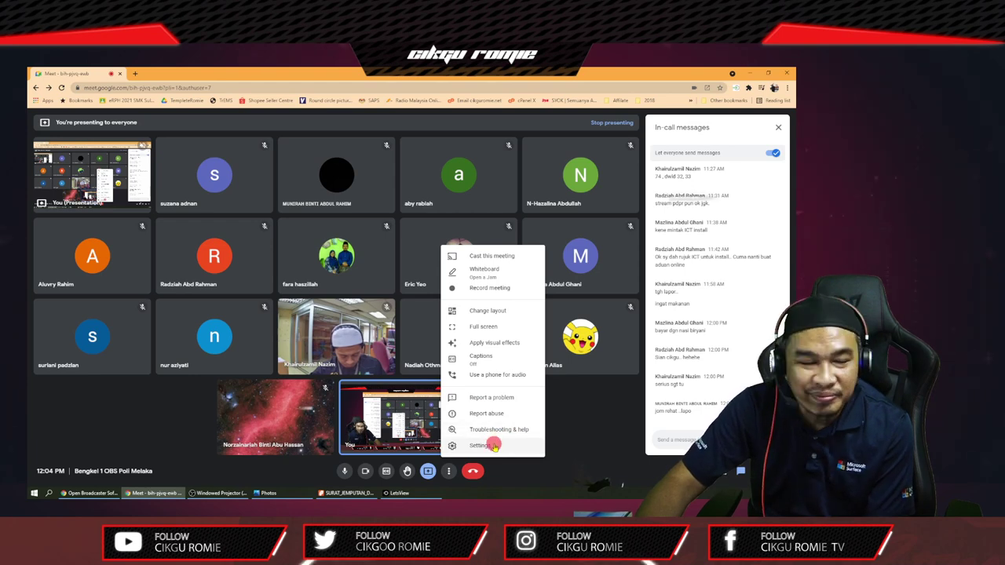
click(493, 445)
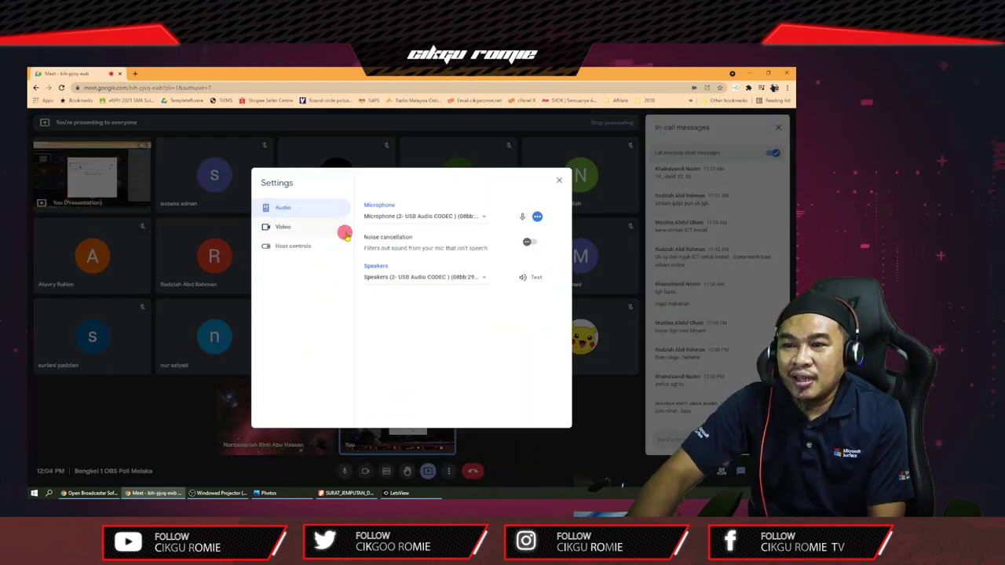
click(284, 229)
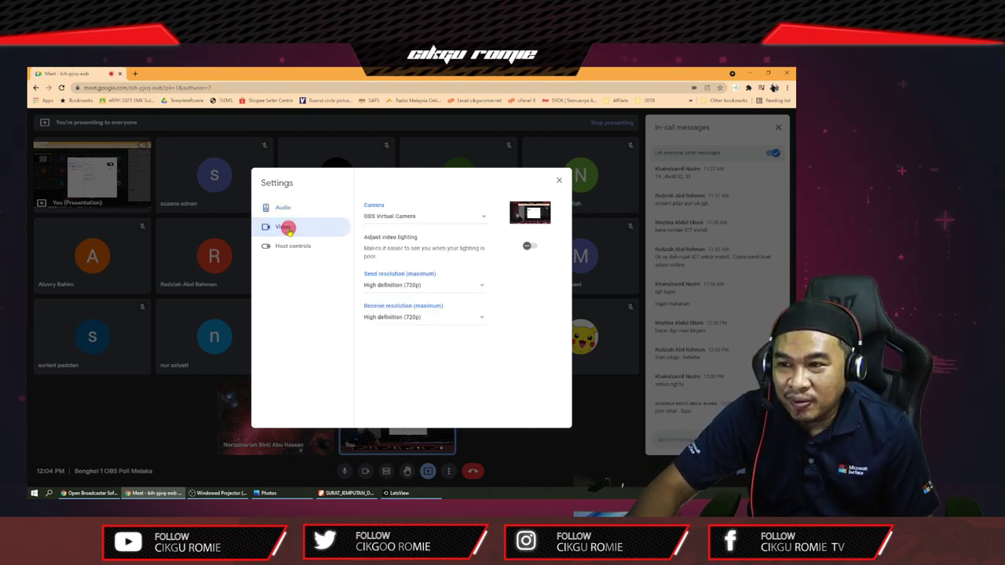
- Examine the list of available cameras in the meeting's video settings and close the settings
click(422, 221)
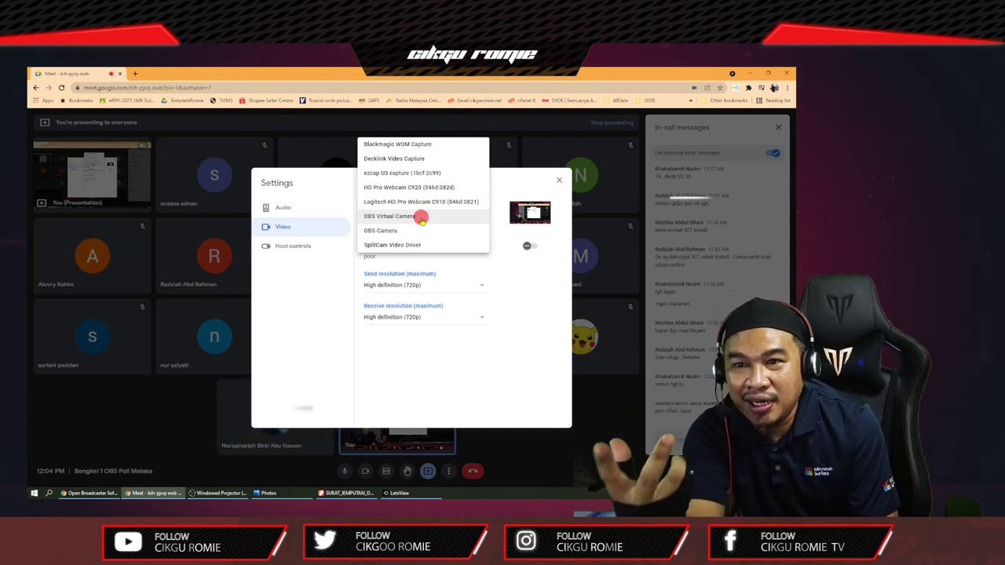
click(557, 183)
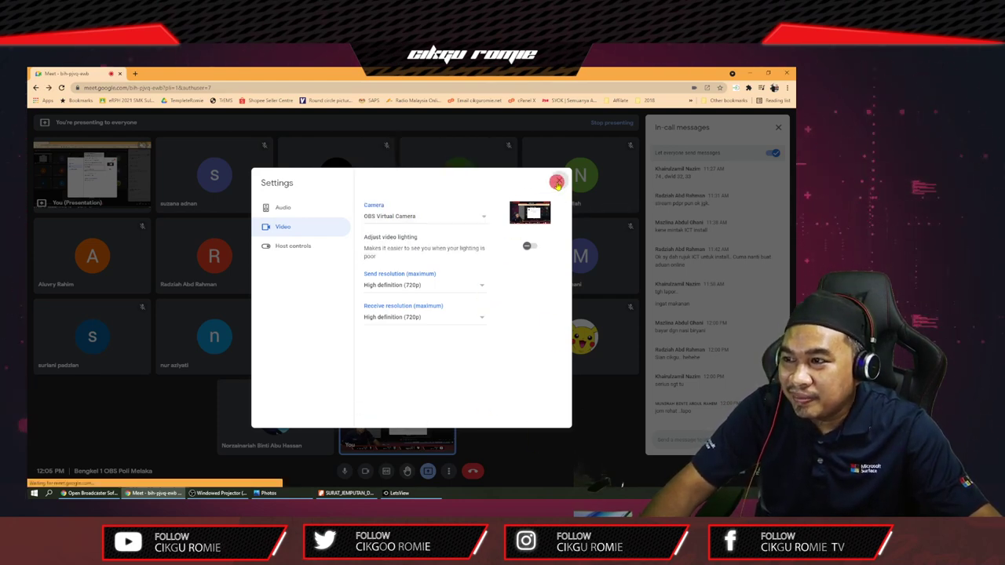
click(556, 183)
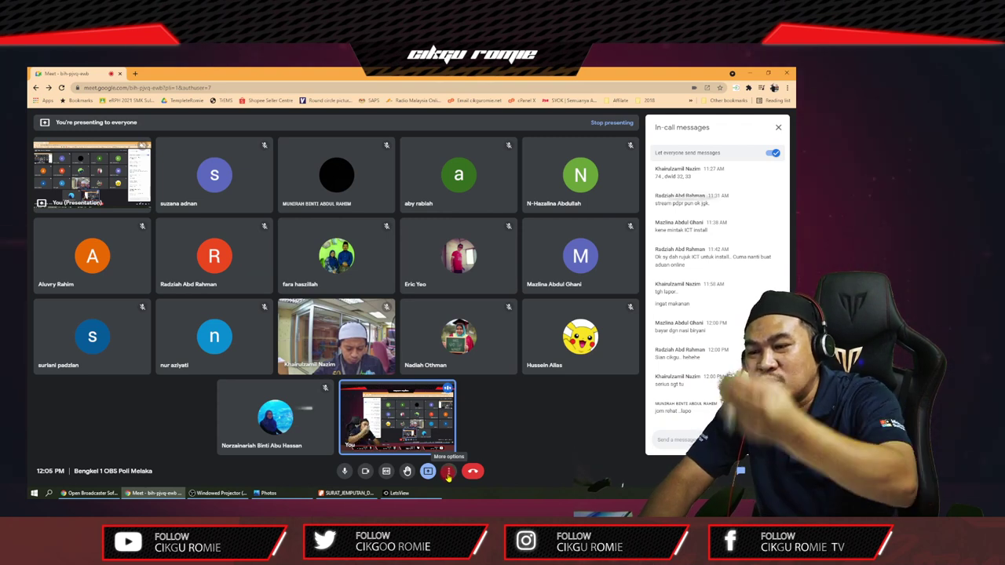
- Reopen the meeting's video settings, select OBS Virtual Camera as the camera and close the settings
click(448, 472)
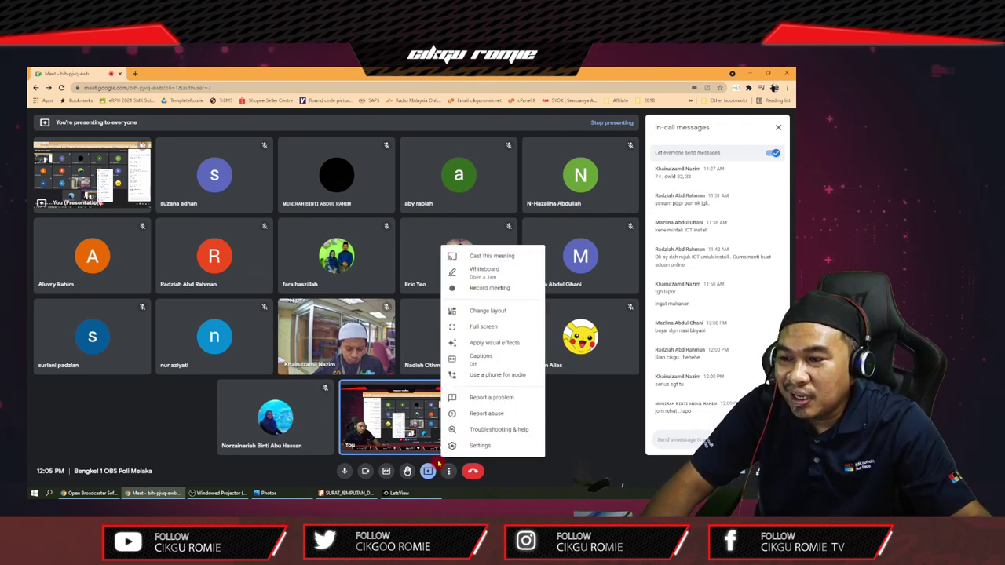
click(475, 446)
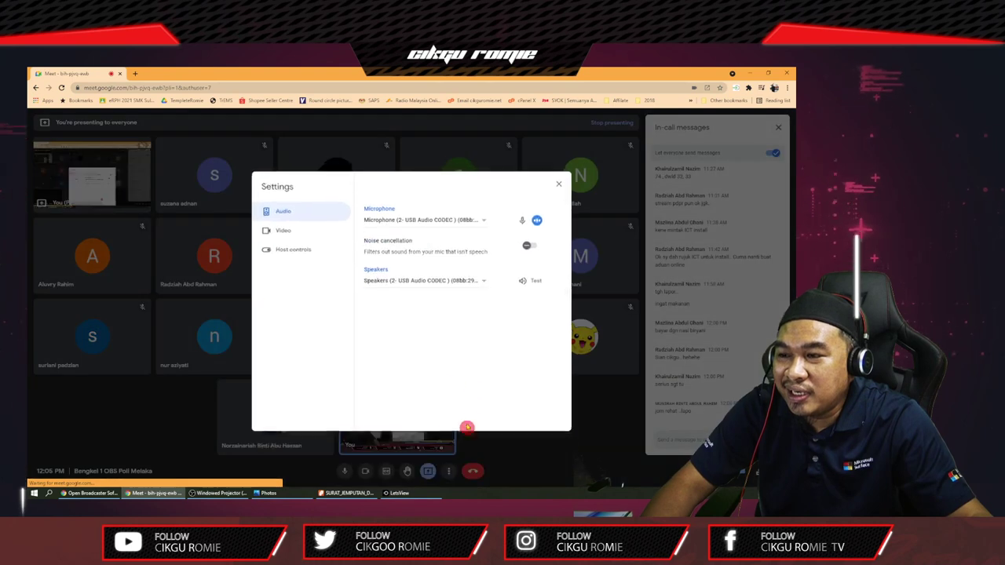
click(323, 234)
click(408, 216)
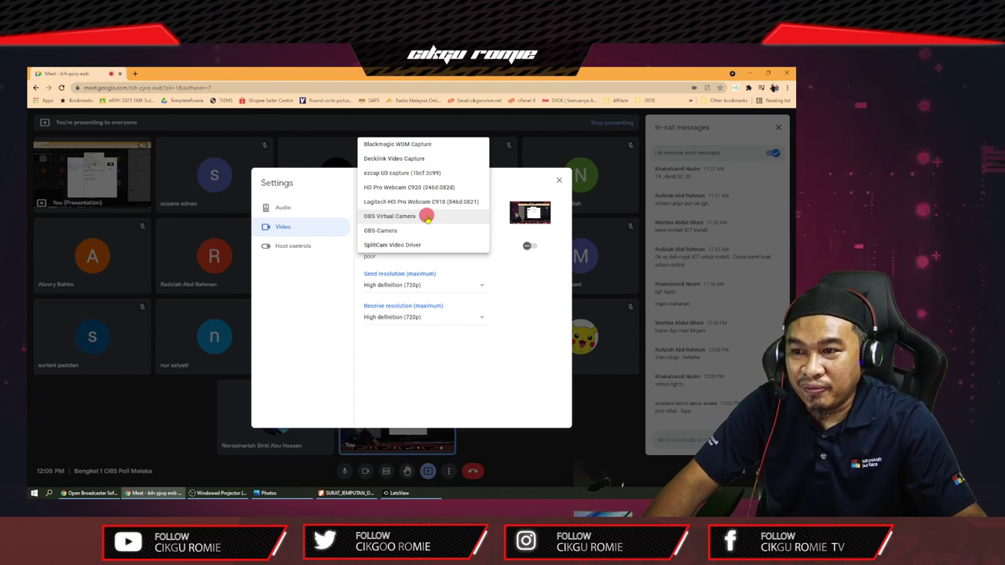
click(427, 217)
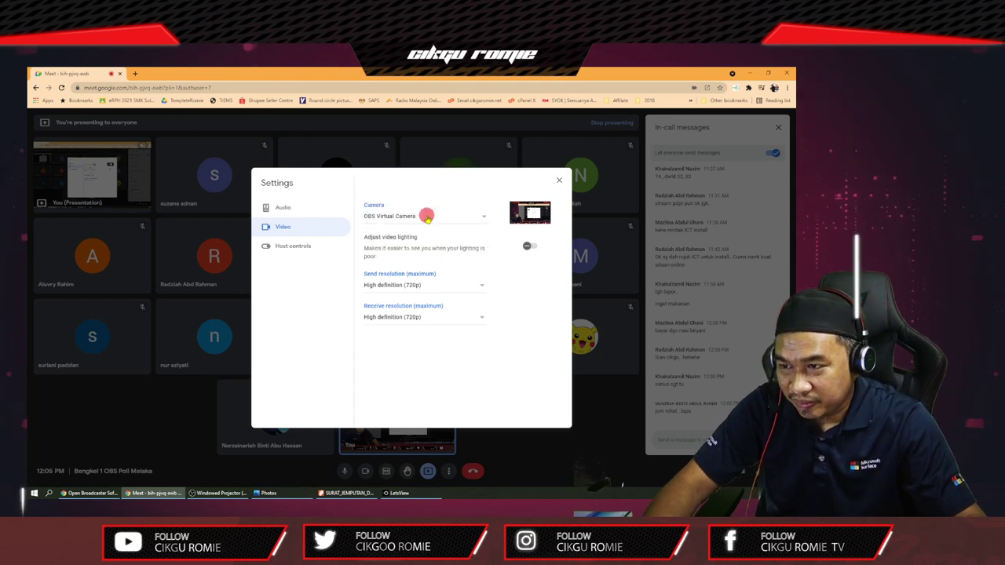
click(560, 182)
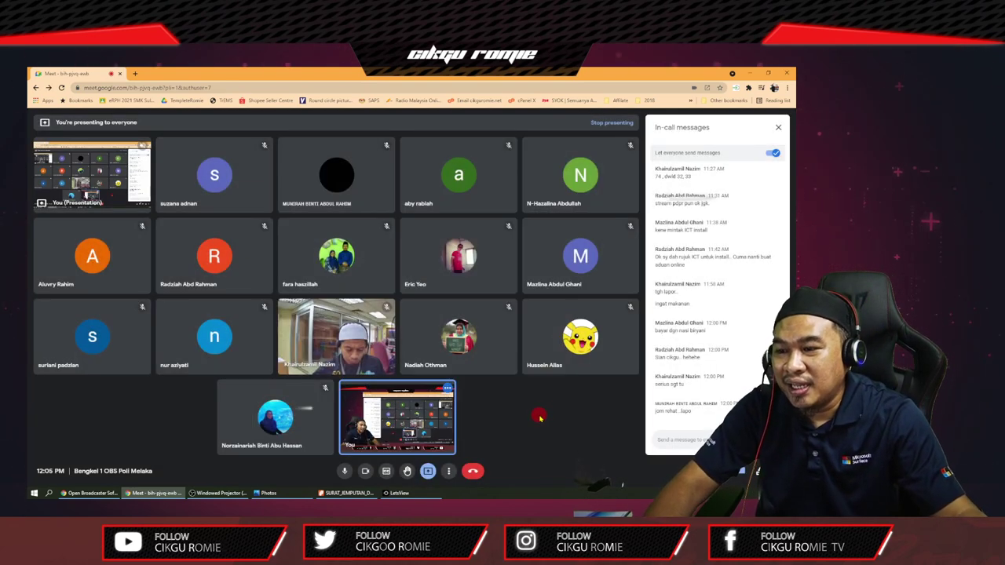